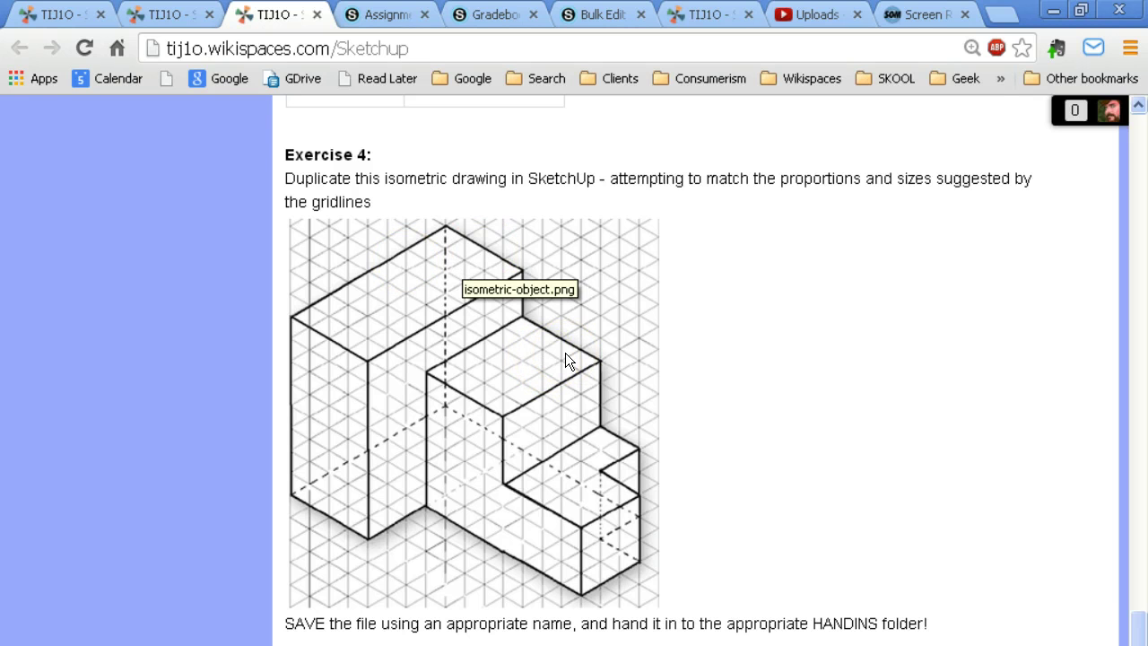
- Review the Exercise 4 isometric drawing on the wiki, then switch to SketchUp
{"action": "key", "text": "alt+Tab"}
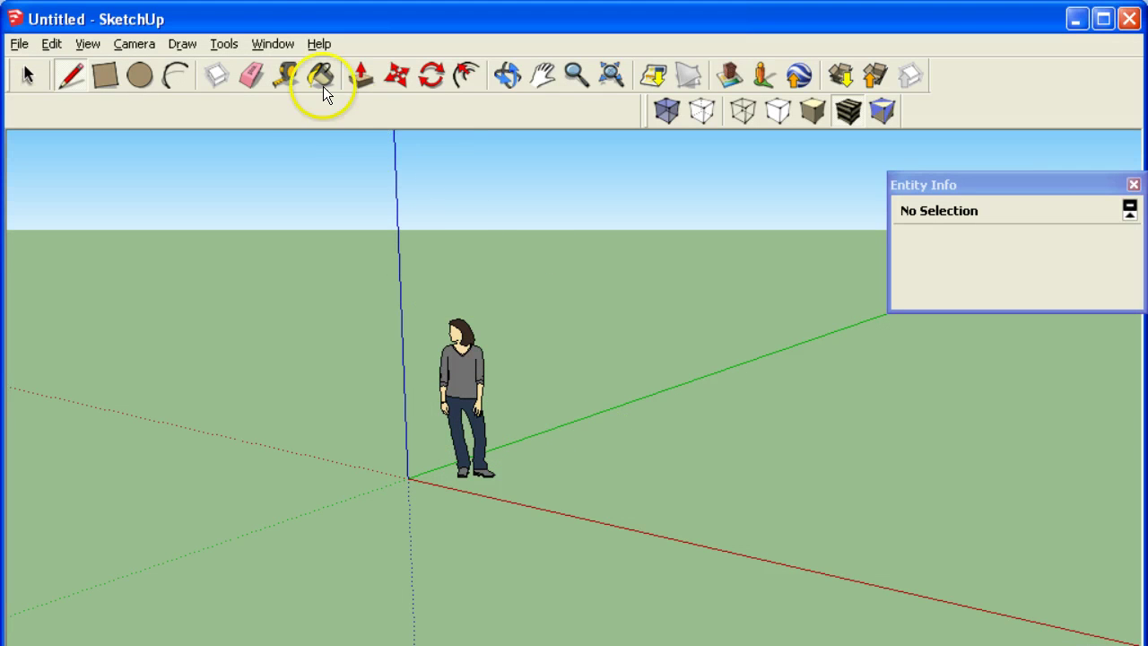
- Choose Beginning Training Template - Inches as the default template in Preferences
{"action": "left_click", "coordinate": [282, 47]}
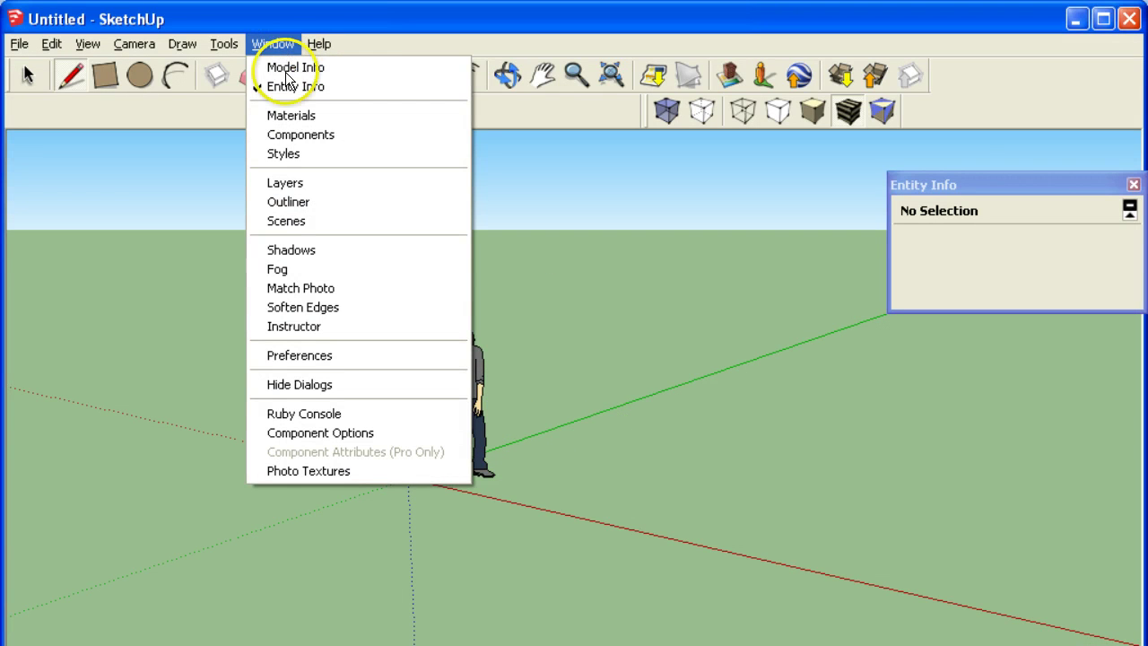
{"action": "left_click", "coordinate": [298, 356]}
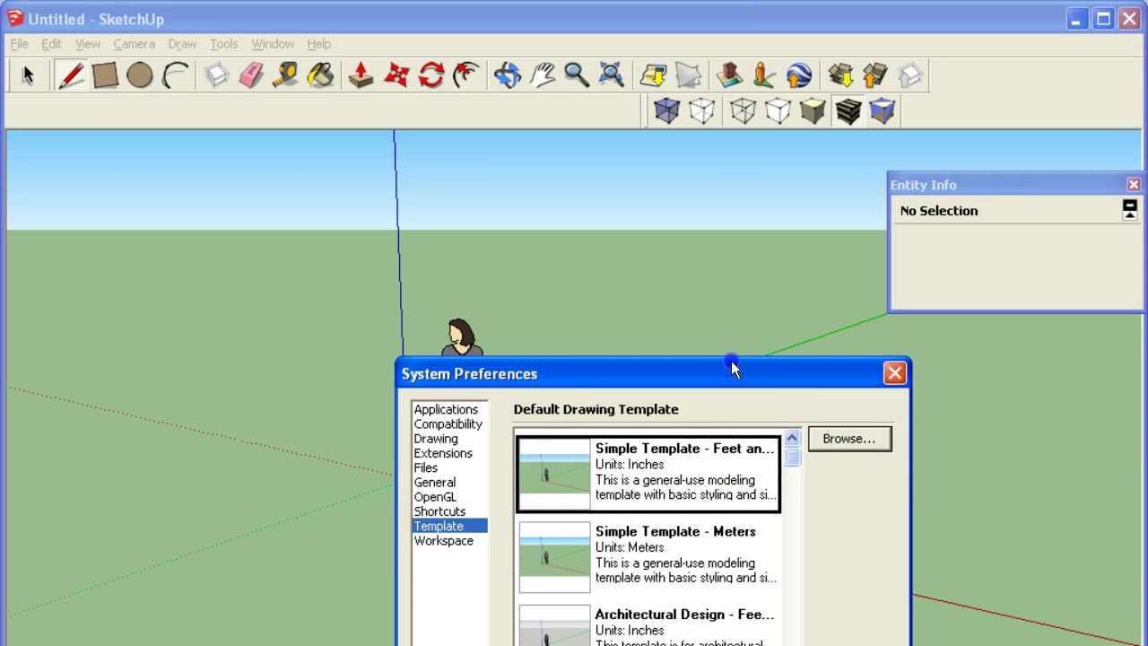
{"action": "left_click_drag", "start_coordinate": [731, 362], "coordinate": [666, 223]}
{"action": "left_click_drag", "start_coordinate": [724, 312], "coordinate": [721, 478]}
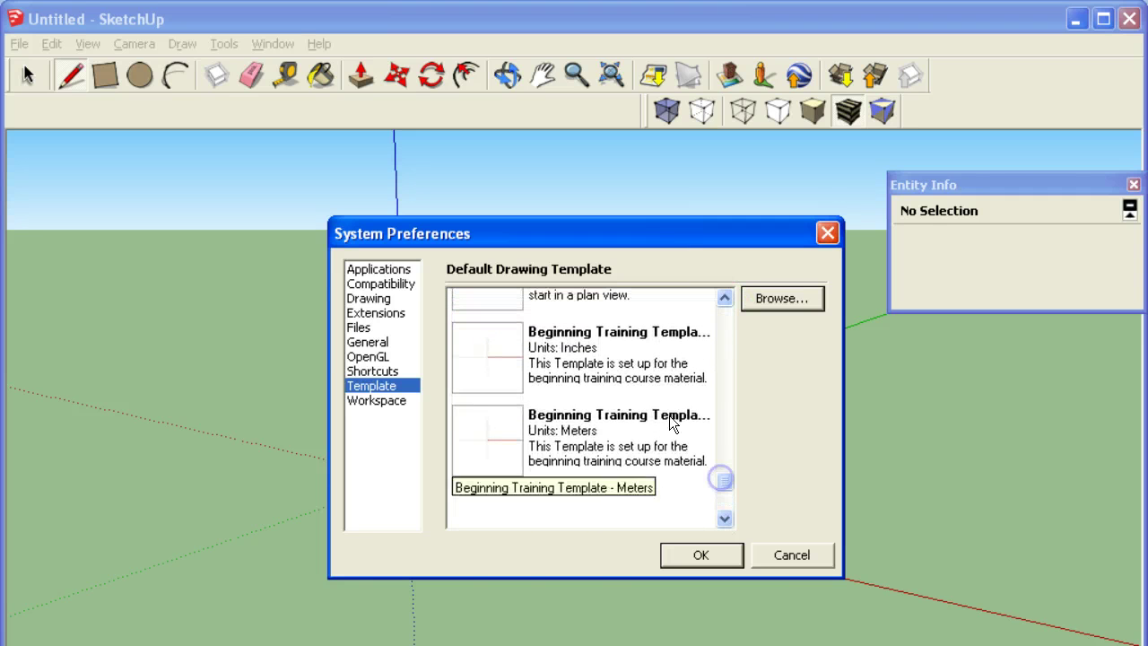
{"action": "left_click", "coordinate": [520, 350]}
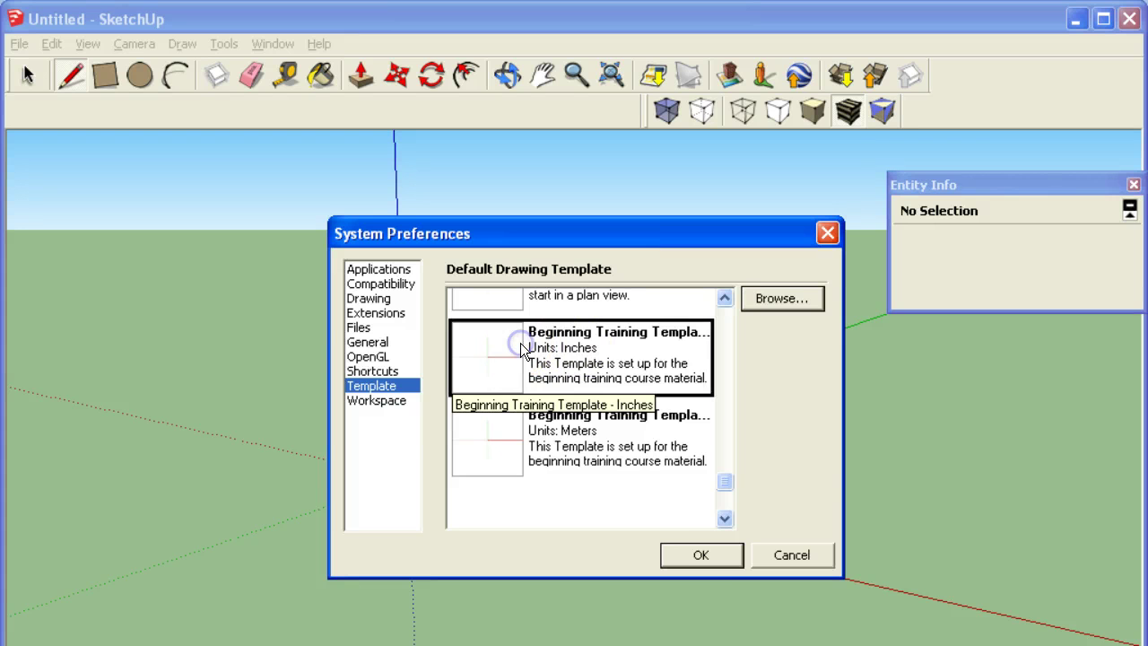
- Confirm the template choice and start a new model from it
{"action": "left_click", "coordinate": [707, 555]}
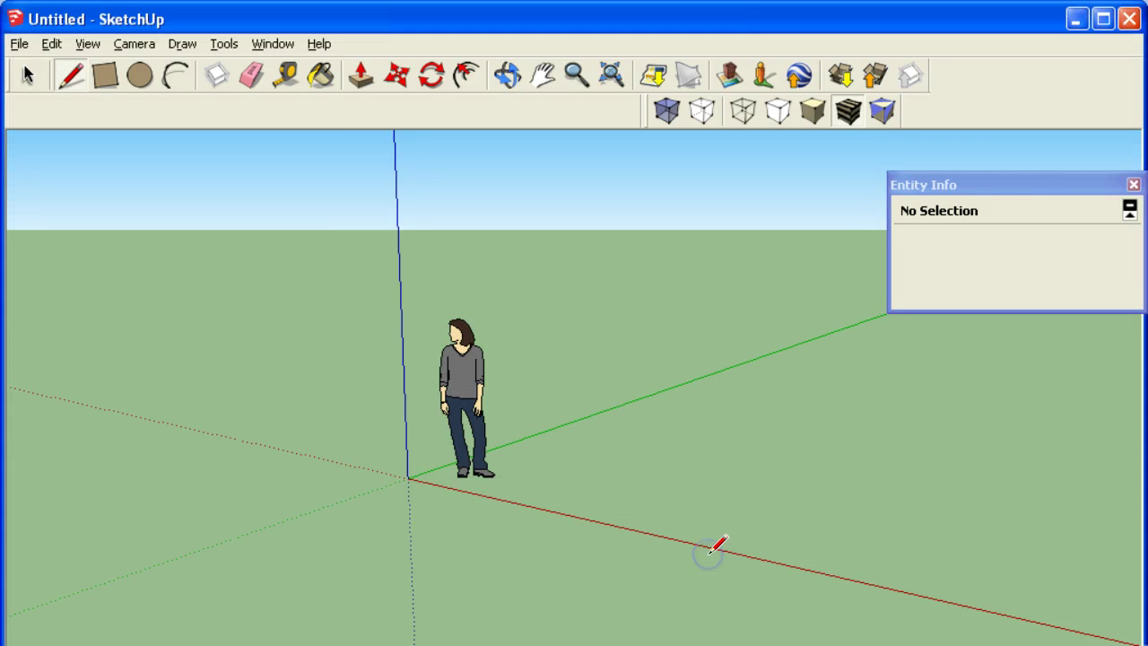
{"action": "left_click", "coordinate": [19, 44]}
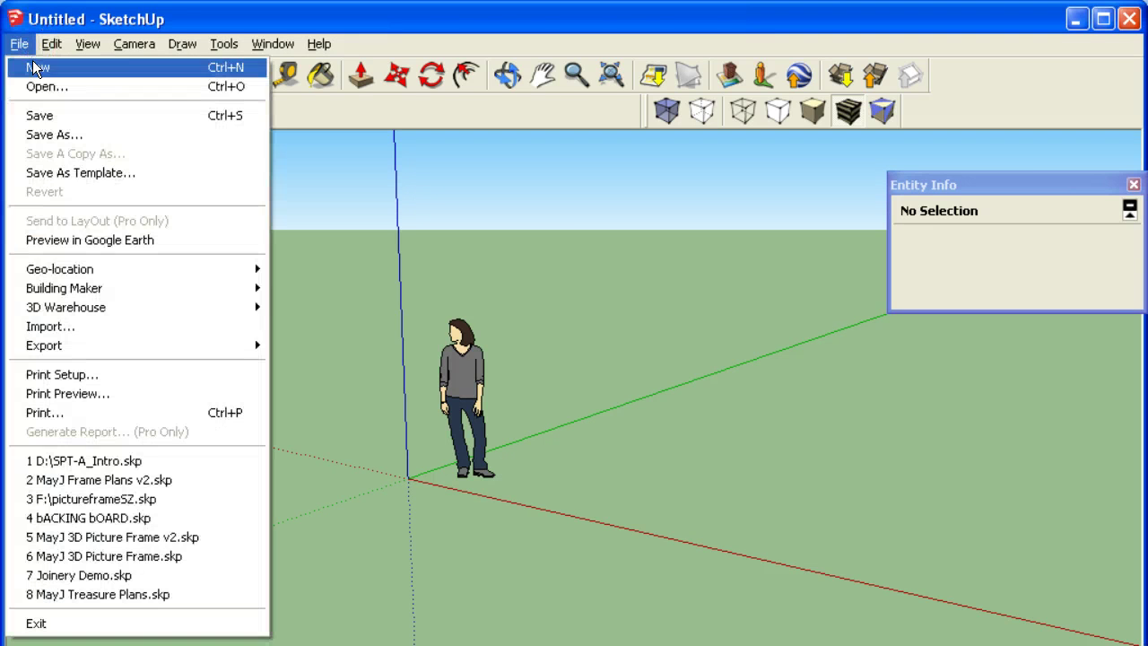
{"action": "left_click", "coordinate": [27, 65]}
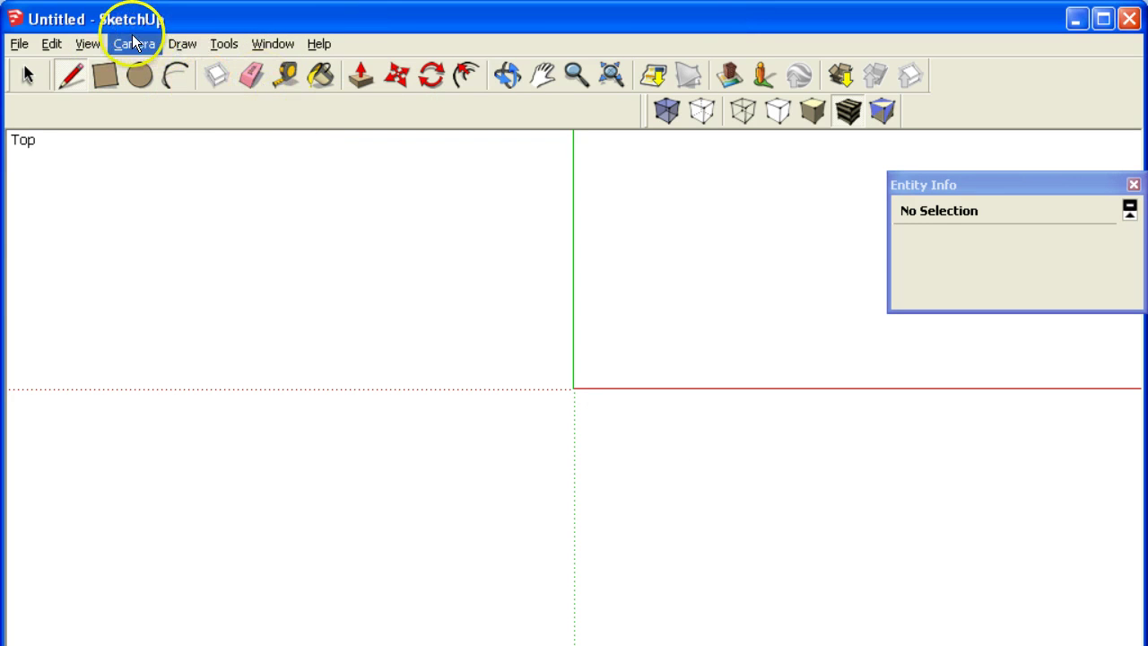
- Turn on the Large Tool Set and Views toolbars
{"action": "left_click", "coordinate": [87, 43]}
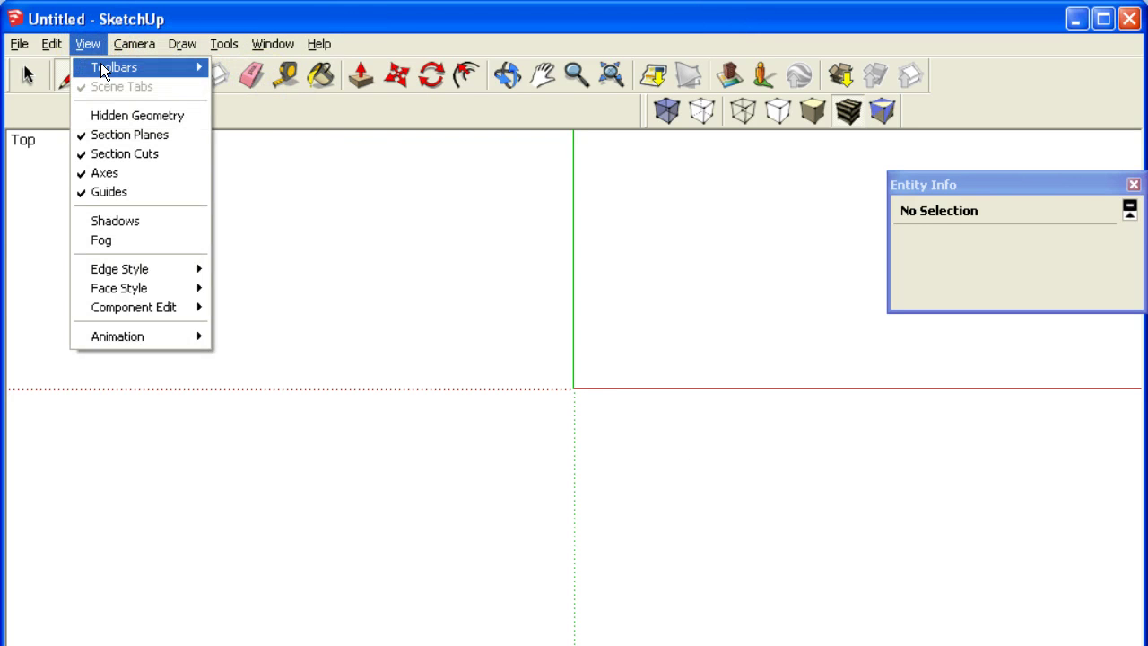
{"action": "mouse_move", "coordinate": [104, 70]}
{"action": "left_click", "coordinate": [298, 85]}
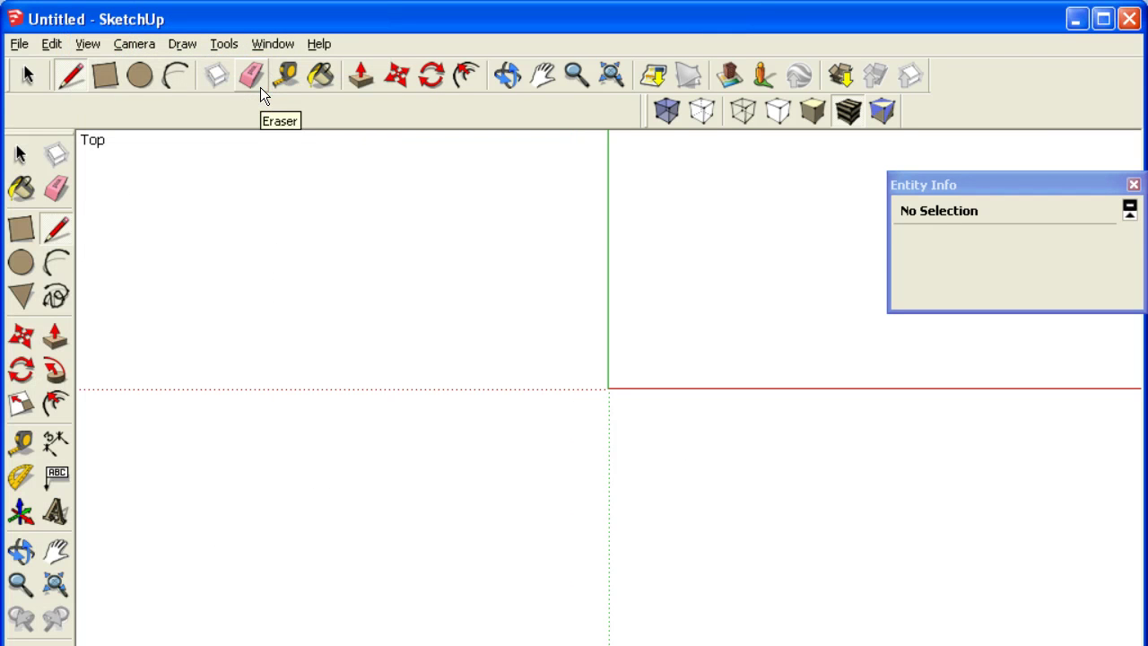
{"action": "left_click", "coordinate": [89, 45]}
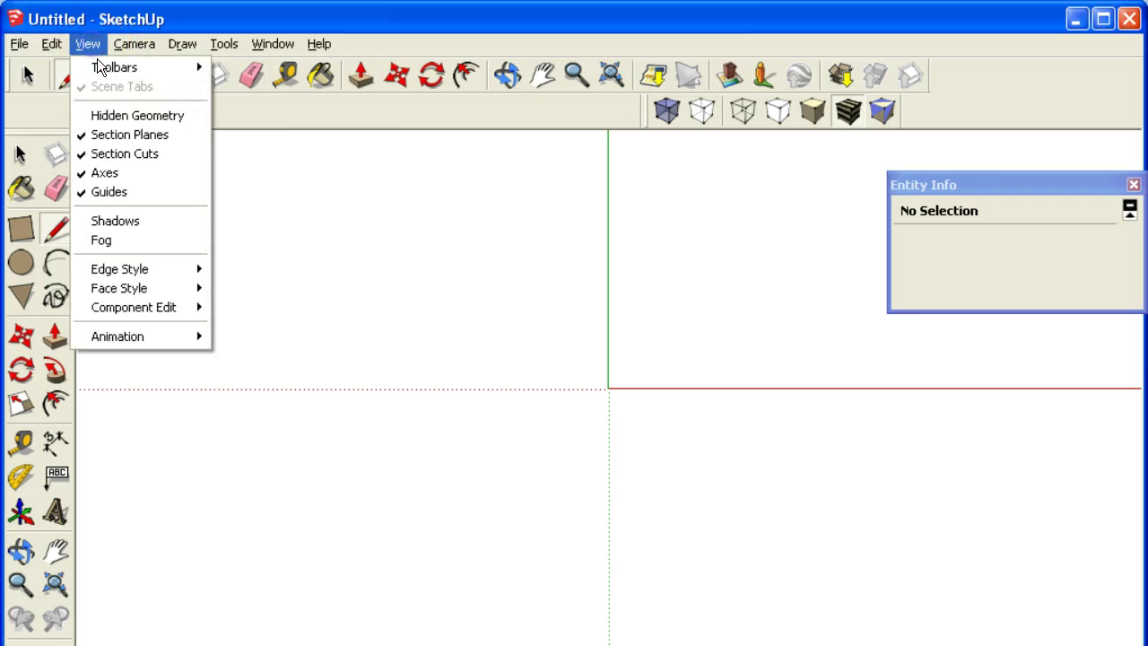
{"action": "mouse_move", "coordinate": [135, 67]}
{"action": "left_click", "coordinate": [260, 364]}
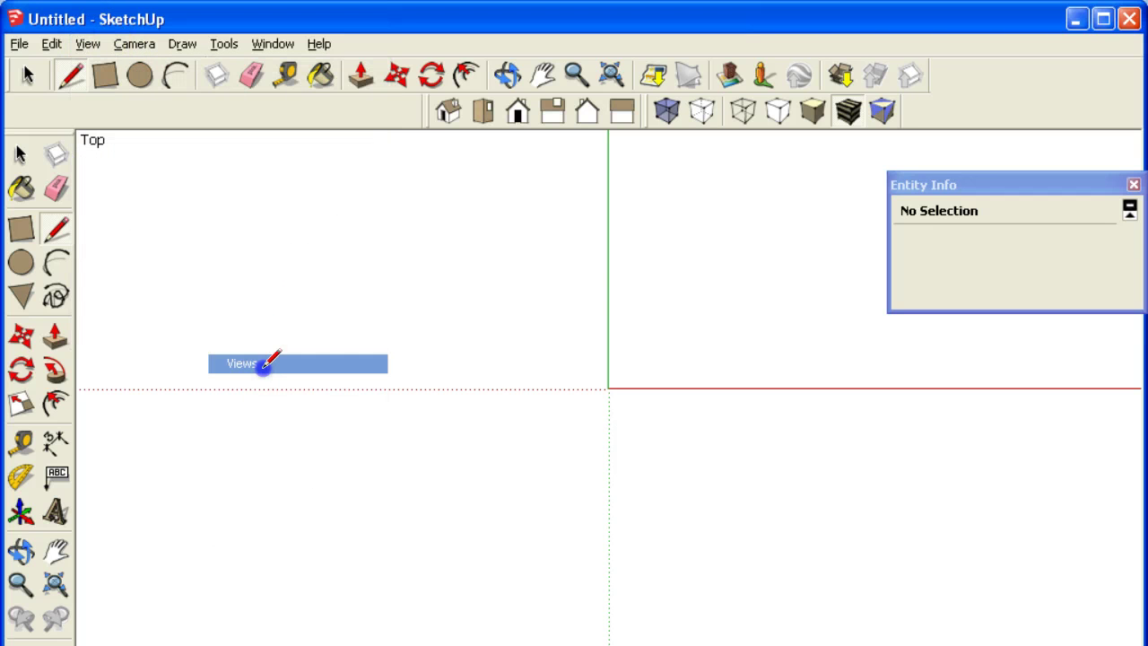
- Try the Iso, Top, Front and Right views, end in Top, then switch to Chrome
{"action": "left_click", "coordinate": [446, 112]}
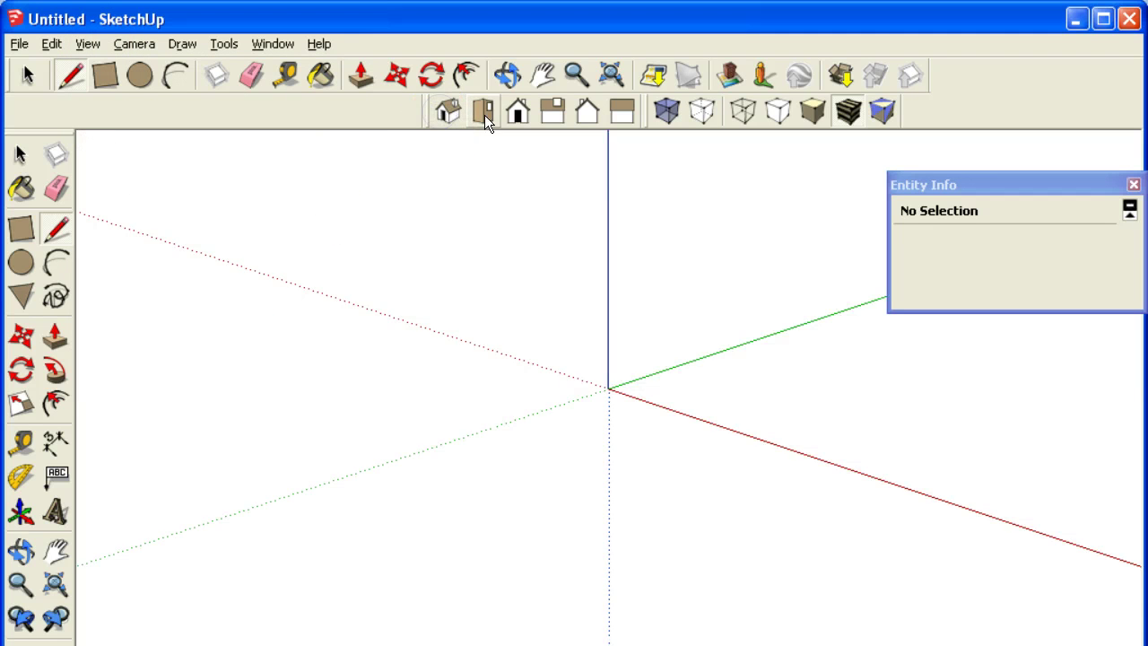
{"action": "left_click", "coordinate": [484, 113]}
{"action": "left_click", "coordinate": [520, 110]}
{"action": "left_click", "coordinate": [552, 112]}
{"action": "left_click", "coordinate": [448, 112]}
{"action": "left_click", "coordinate": [484, 112]}
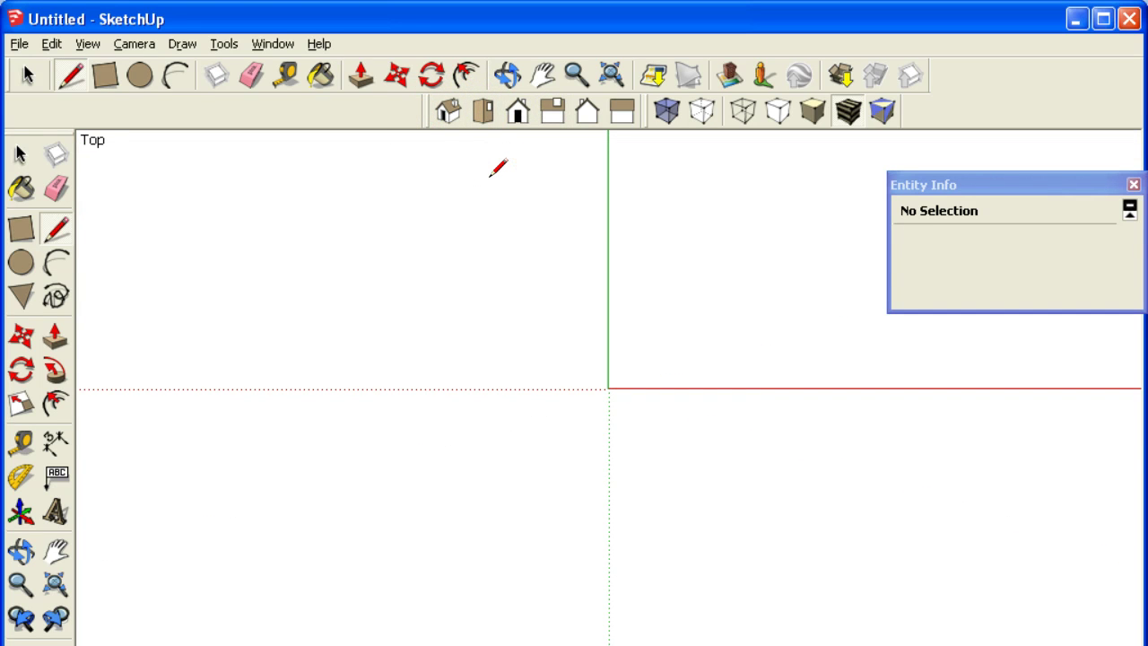
{"action": "key", "text": "alt+Tab"}
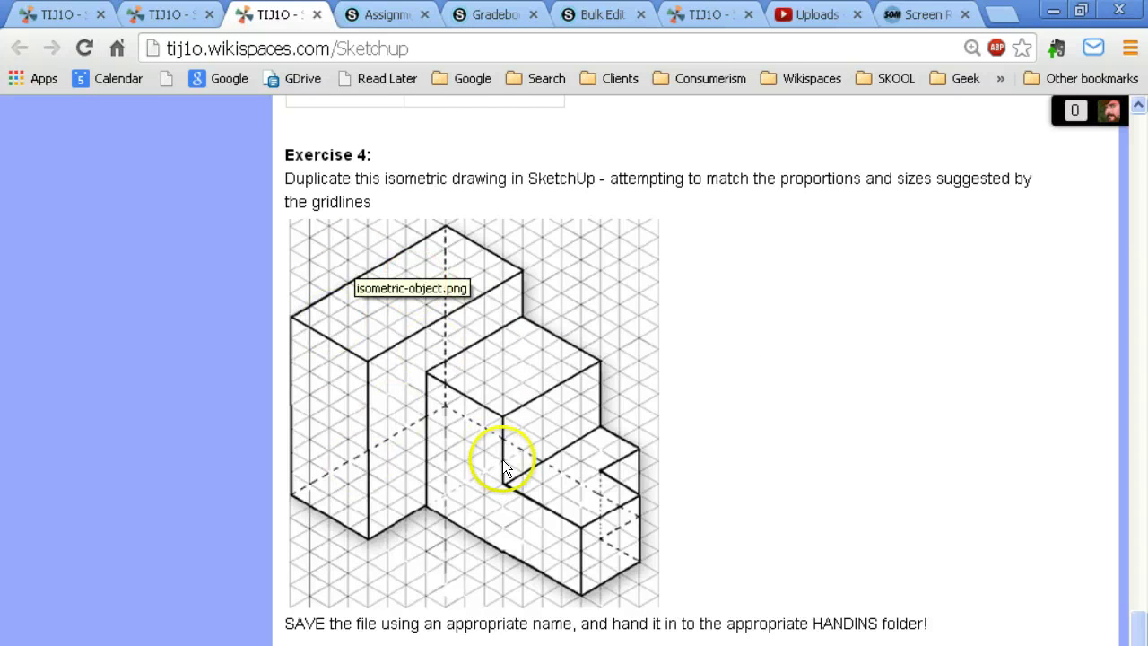
- Study the Exercise 4 image again and return to the empty SketchUp model
{"action": "key", "text": "alt+Tab"}
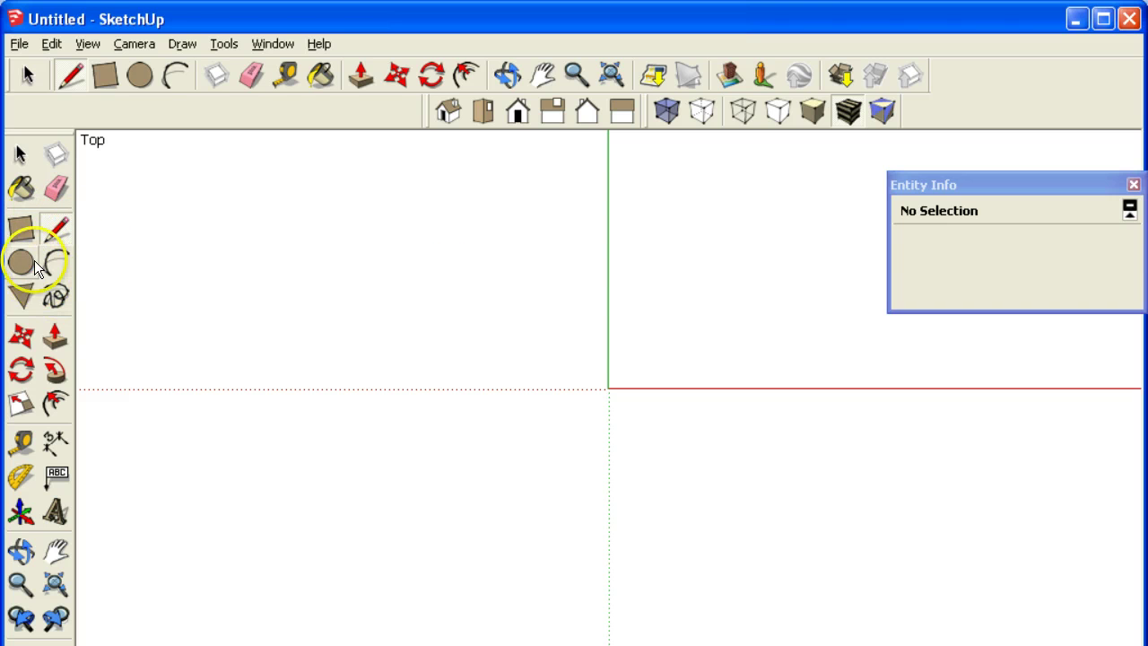
- Draw a trial 4' 3 5/8" by 7' 11 1/8" rectangle from the origin and reveal the status bar
{"action": "left_click", "coordinate": [19, 230]}
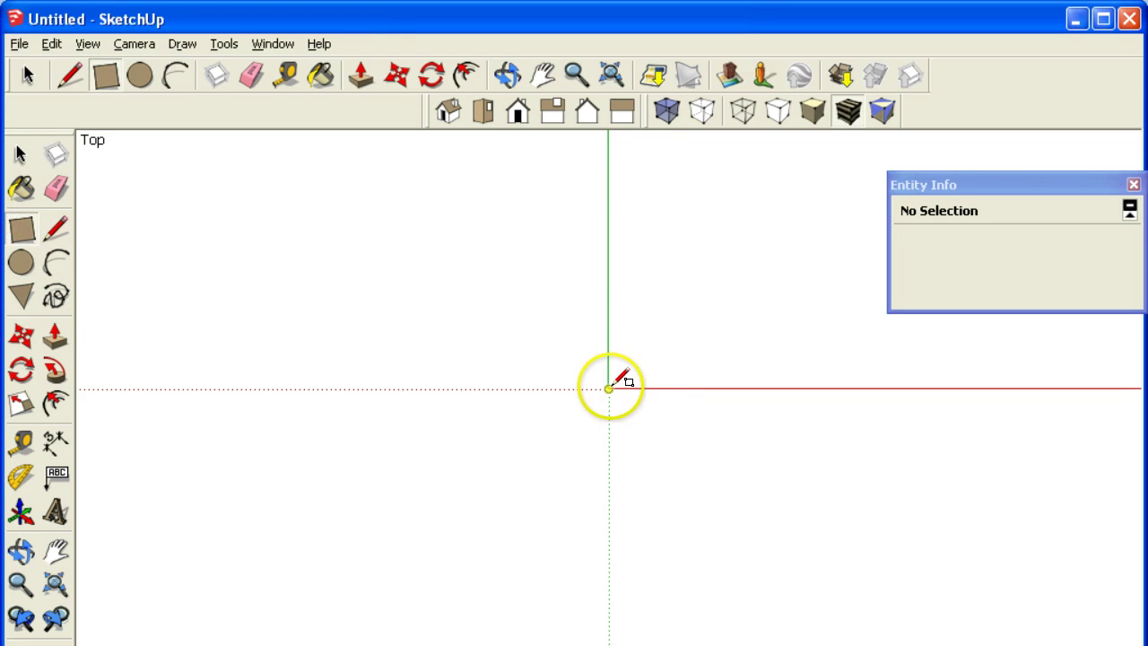
{"action": "key", "text": "alt+Tab"}
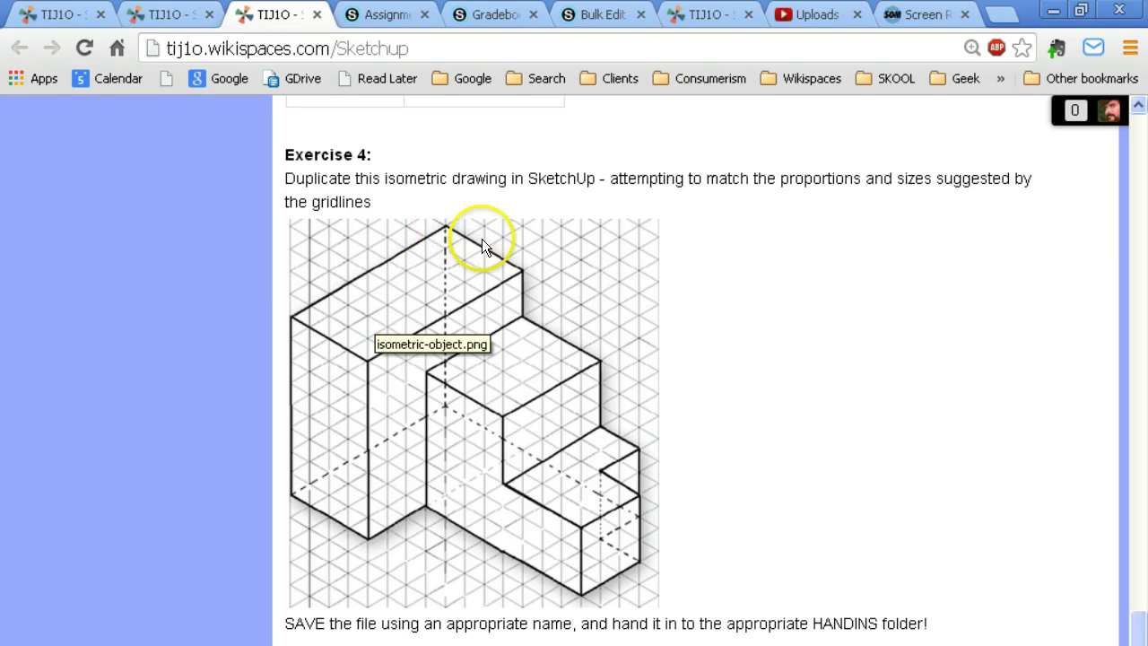
{"action": "key", "text": "alt+Tab"}
{"action": "left_click", "coordinate": [608, 388]}
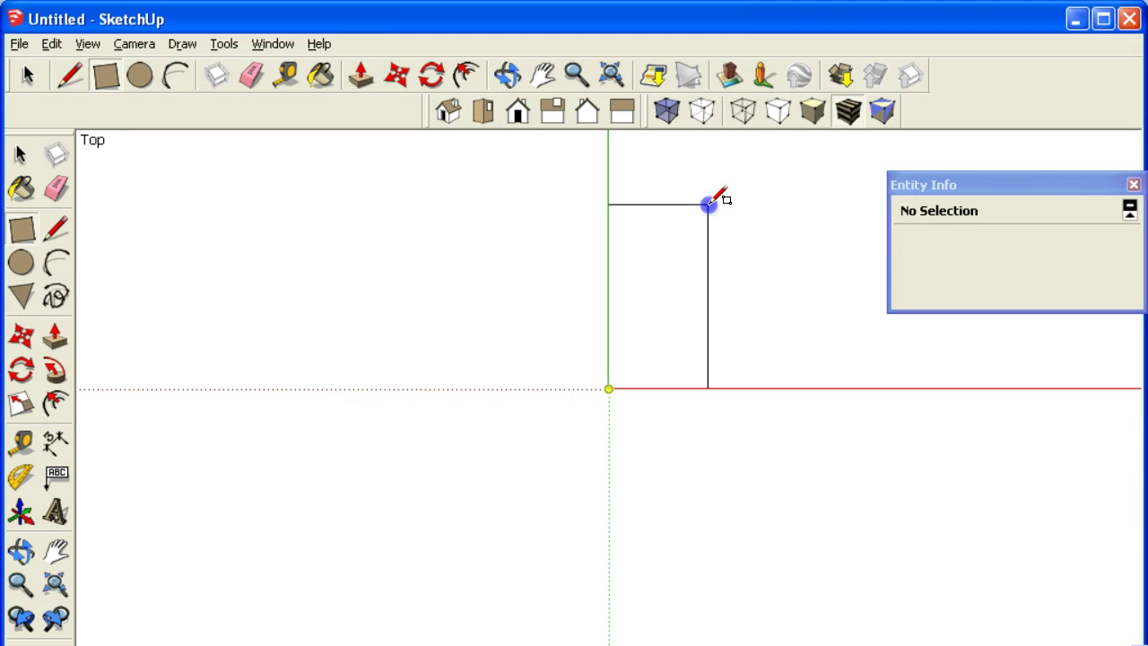
{"action": "left_click", "coordinate": [709, 204]}
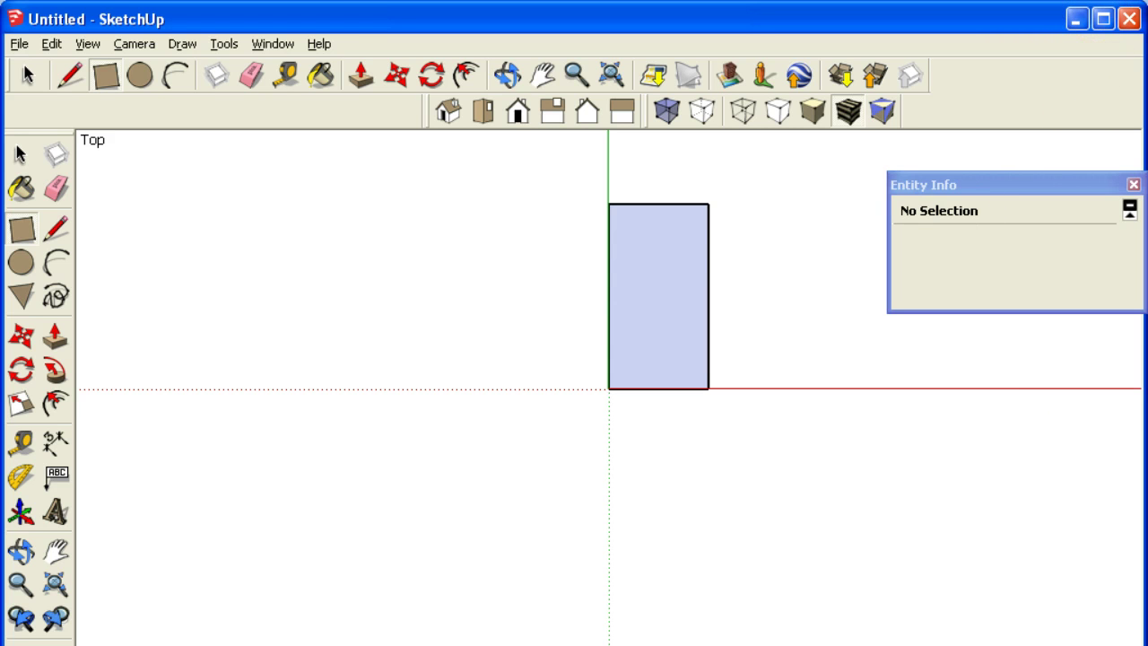
{"action": "left_click_drag", "start_coordinate": [704, 645], "coordinate": [704, 640]}
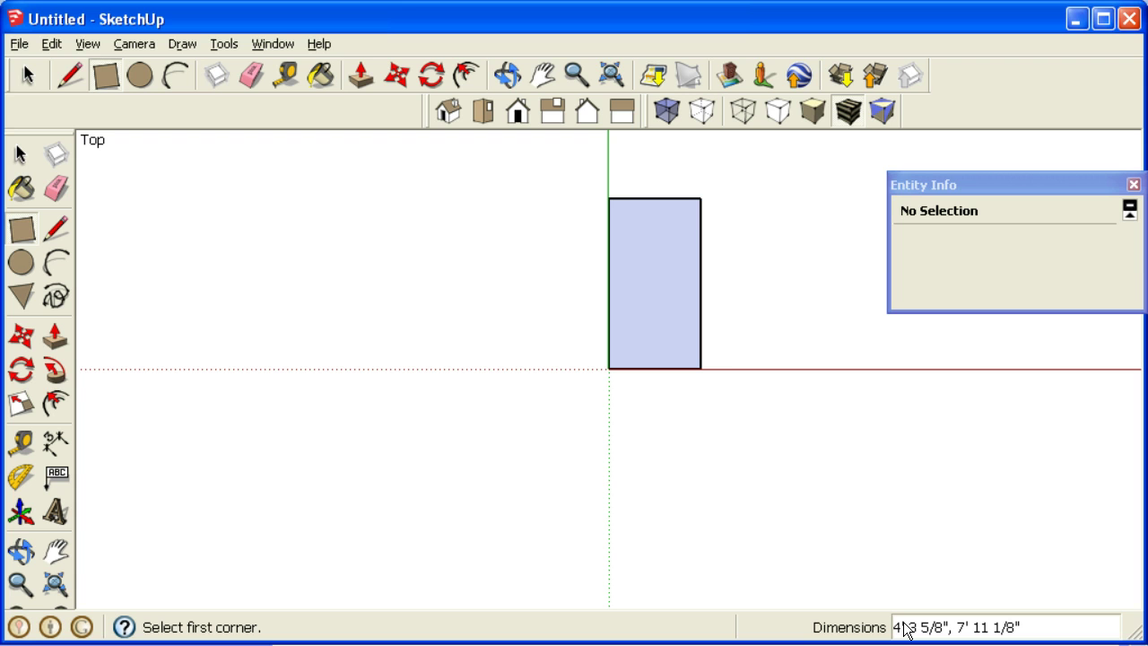
- Resize the trial rectangle to 8 by 4 and zoom out
{"action": "type", "text": "8"}
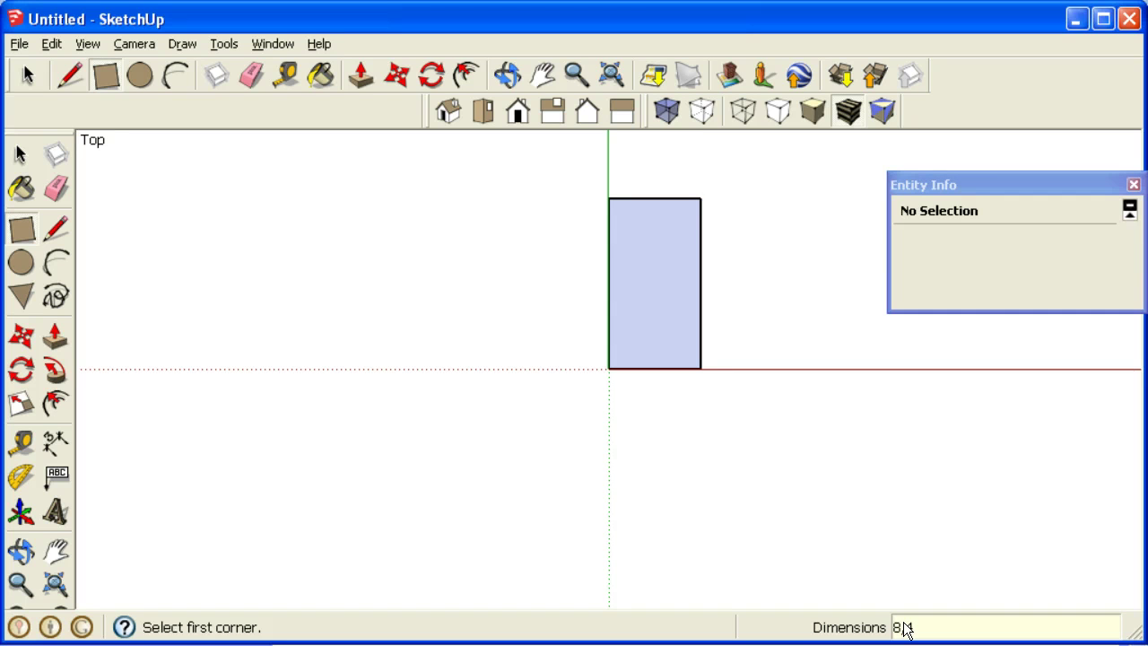
{"action": "type", "text": ",4"}
{"action": "key", "text": "Return"}
{"action": "scroll", "coordinate": [619, 360], "scroll_direction": "up", "scroll_amount": 3}
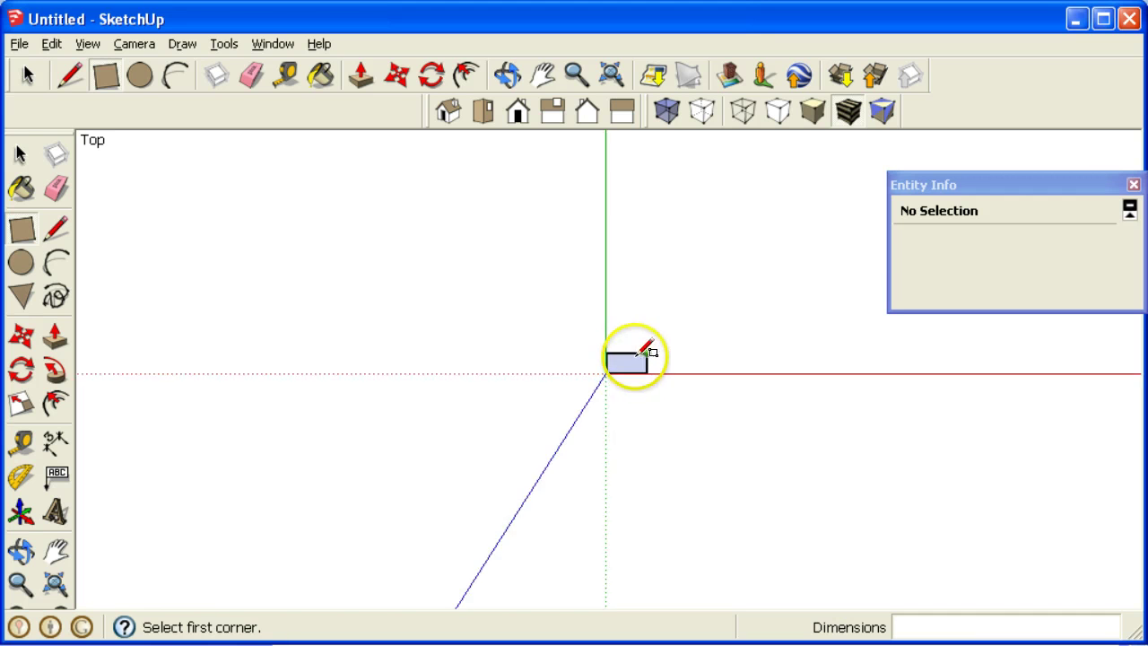
{"action": "scroll", "coordinate": [642, 352], "scroll_direction": "up", "scroll_amount": 3}
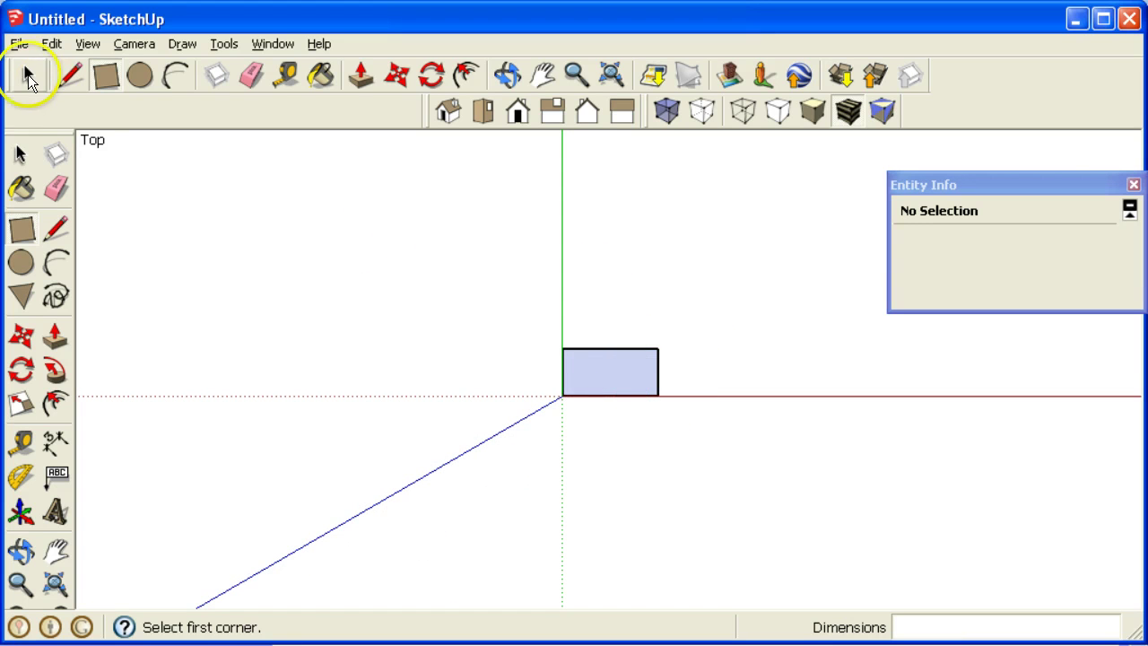
{"action": "scroll", "coordinate": [646, 378], "scroll_direction": "up", "scroll_amount": 2}
- Fit and reposition the view, then undo the trial rectangle
{"action": "left_click", "coordinate": [626, 78]}
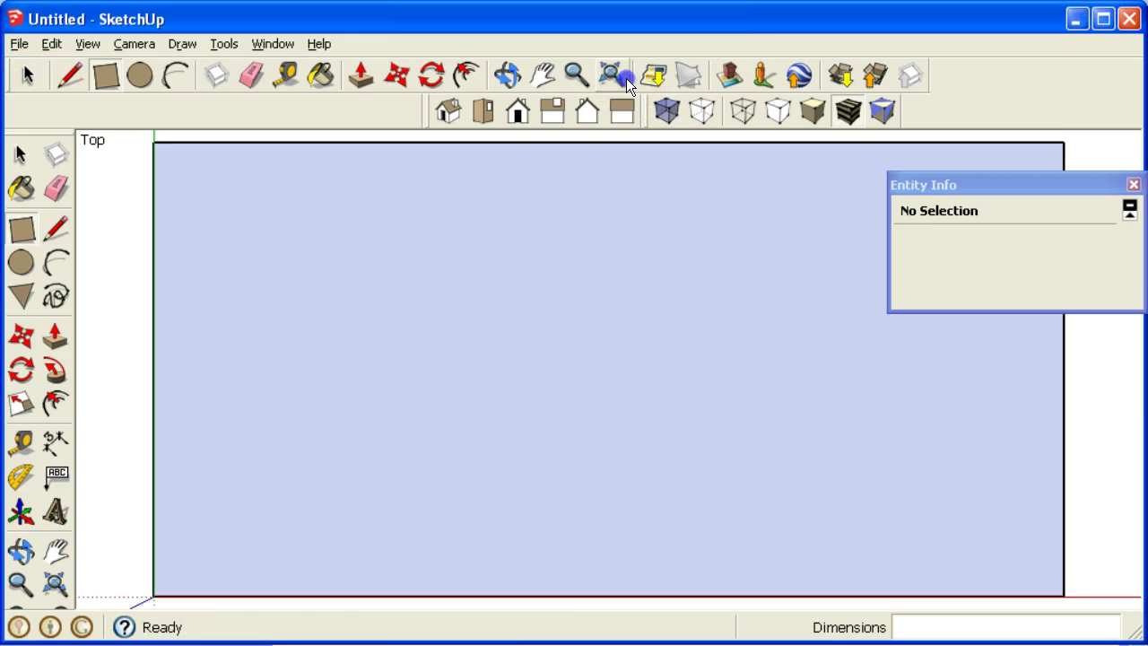
{"action": "scroll", "coordinate": [600, 350], "scroll_direction": "down", "scroll_amount": 5}
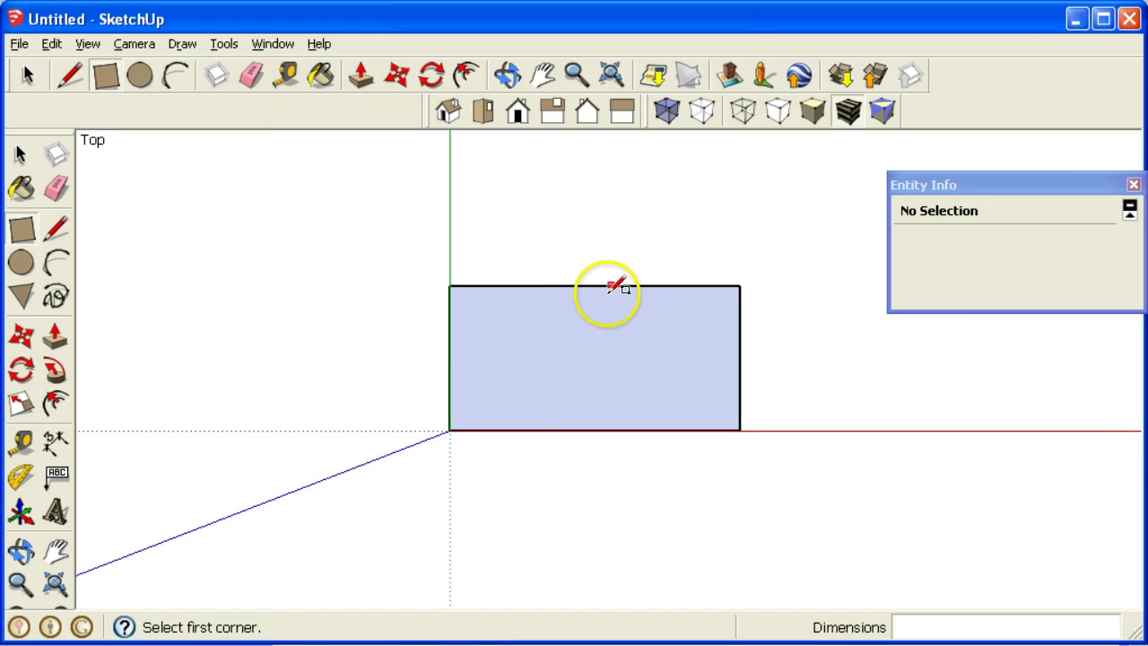
{"action": "middle_click_drag", "start_coordinate": [609, 292], "coordinate": [554, 391], "text": "shift"}
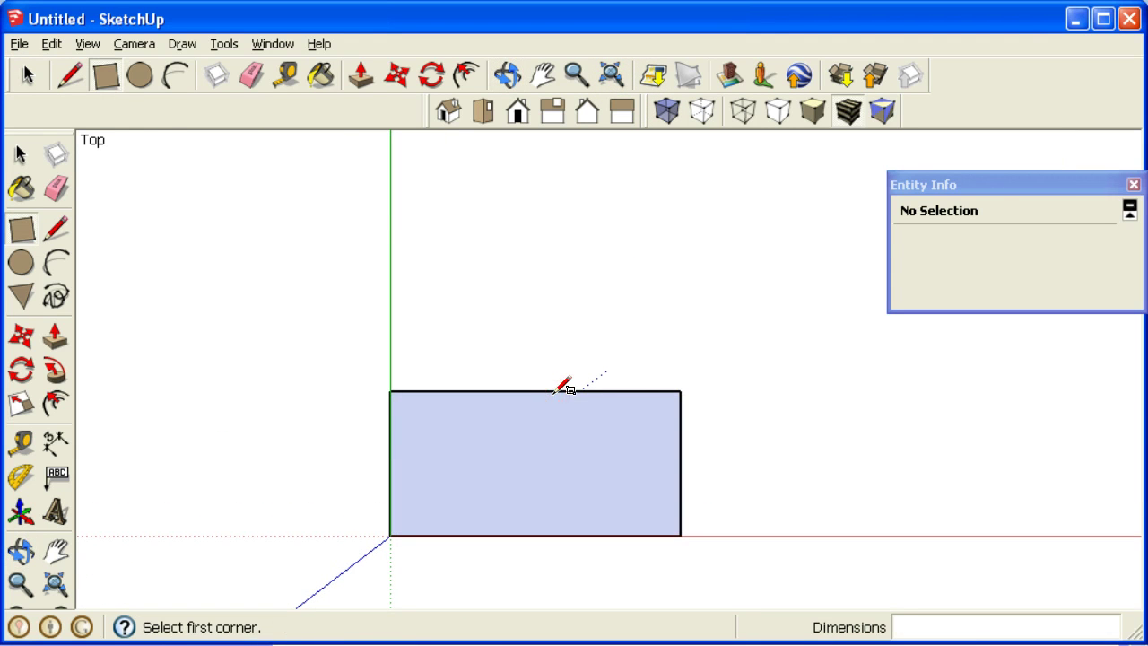
{"action": "key", "text": "ctrl+z"}
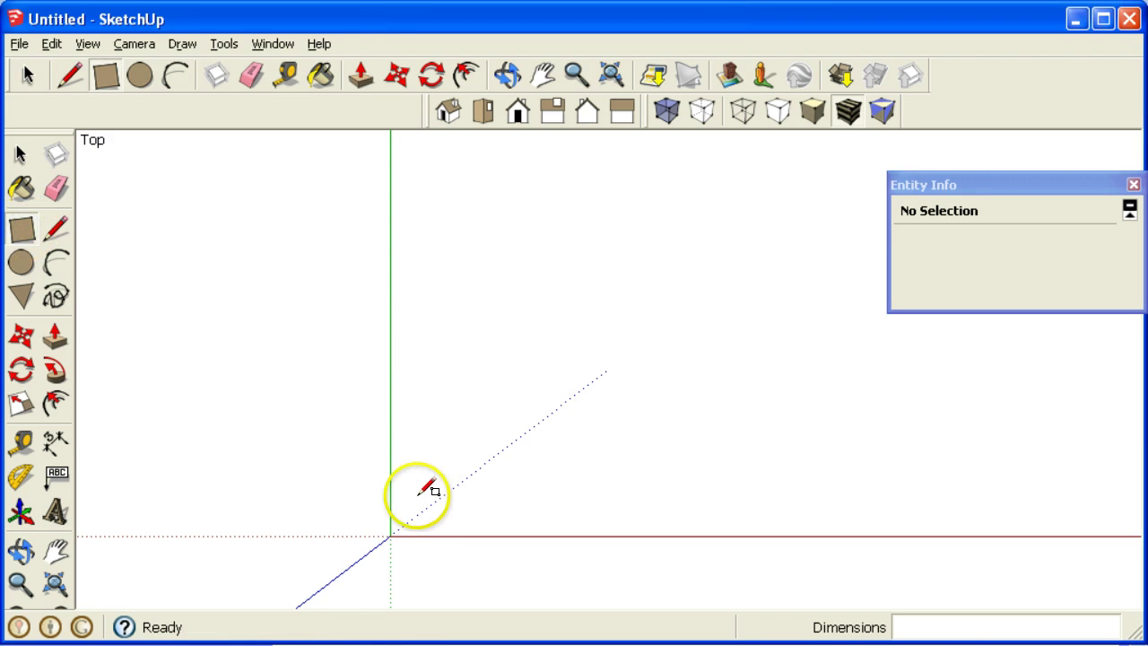
- Draw a 4 by 8 rectangle from the axes origin and orbit to see it in 3D
{"action": "left_click", "coordinate": [390, 536]}
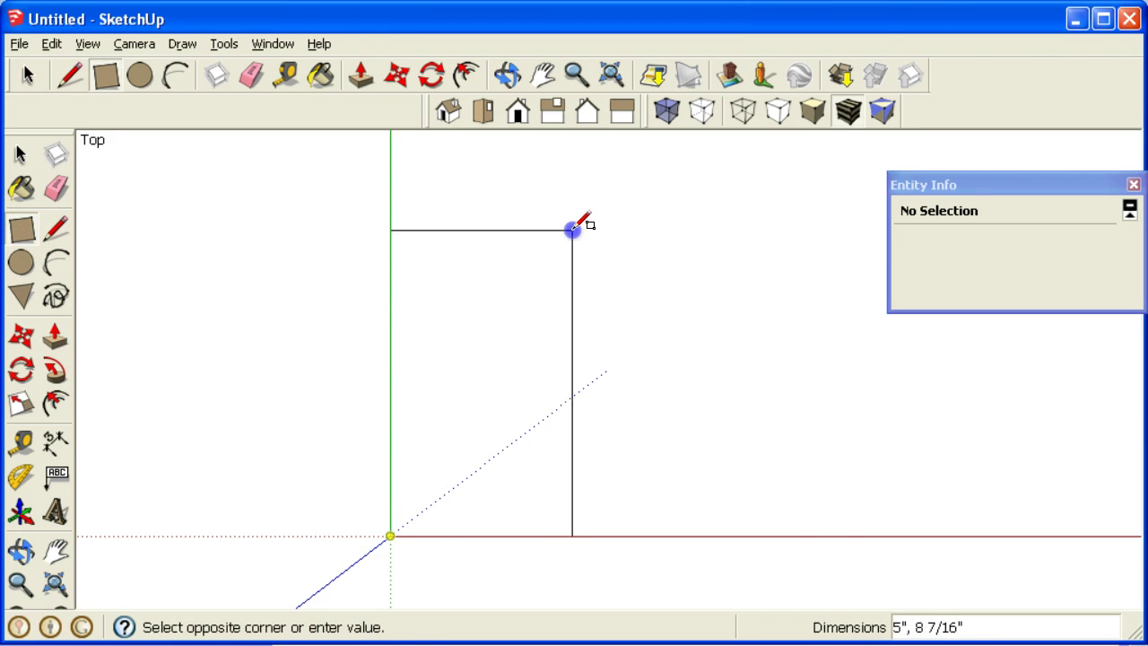
{"action": "left_click", "coordinate": [572, 229]}
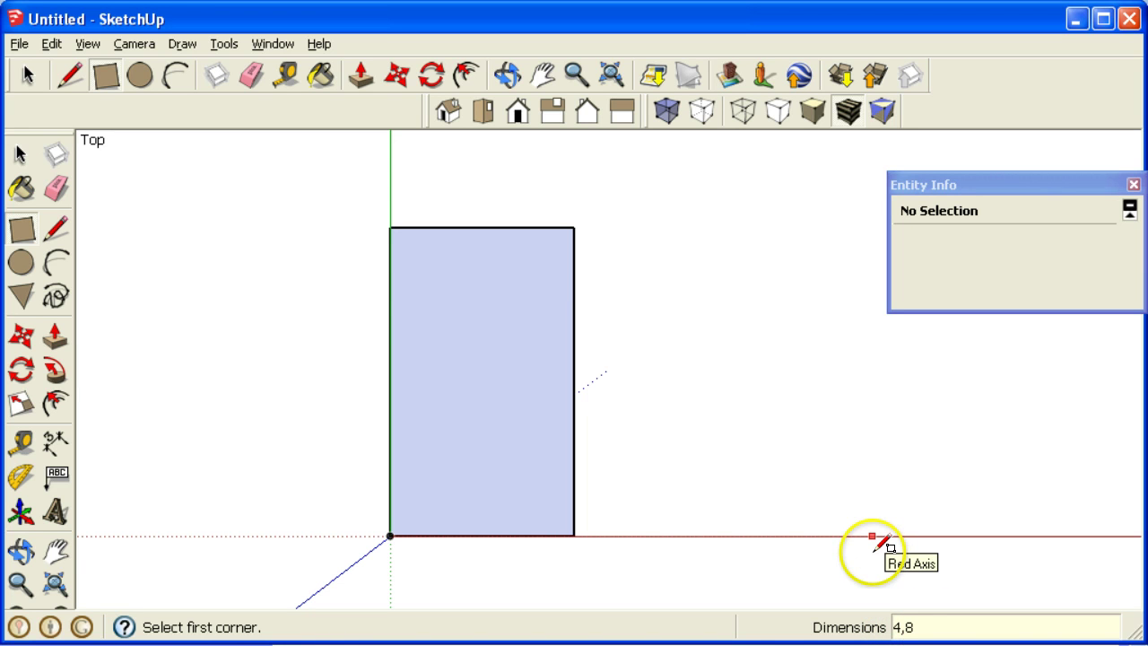
{"action": "type", "text": "4,8"}
{"action": "key", "text": "Return"}
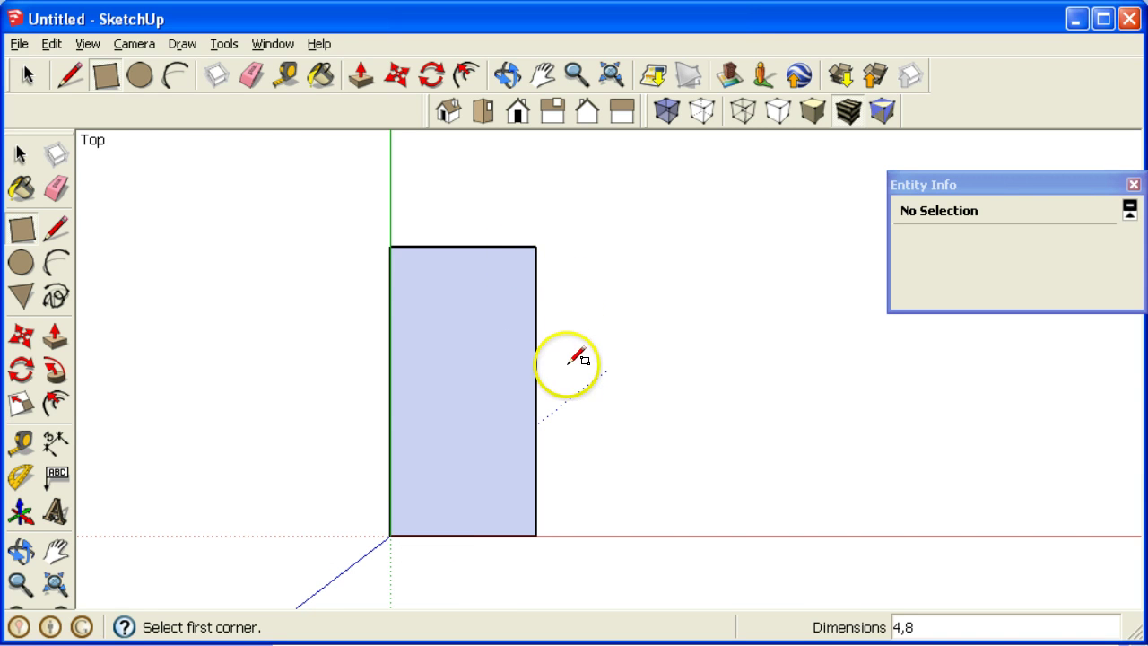
{"action": "mouse_move", "coordinate": [595, 307]}
{"action": "middle_mouse_down"}
{"action": "mouse_move", "coordinate": [648, 463]}
{"action": "mouse_move", "coordinate": [597, 261]}
{"action": "mouse_move", "coordinate": [645, 159]}
{"action": "mouse_move", "coordinate": [684, 192]}
{"action": "mouse_move", "coordinate": [423, 174]}
{"action": "mouse_move", "coordinate": [418, 123]}
{"action": "mouse_move", "coordinate": [463, 258]}
{"action": "middle_mouse_up"}
- Check the Exercise 4 reference drawing in Chrome and return to SketchUp
{"action": "key", "text": "r"}
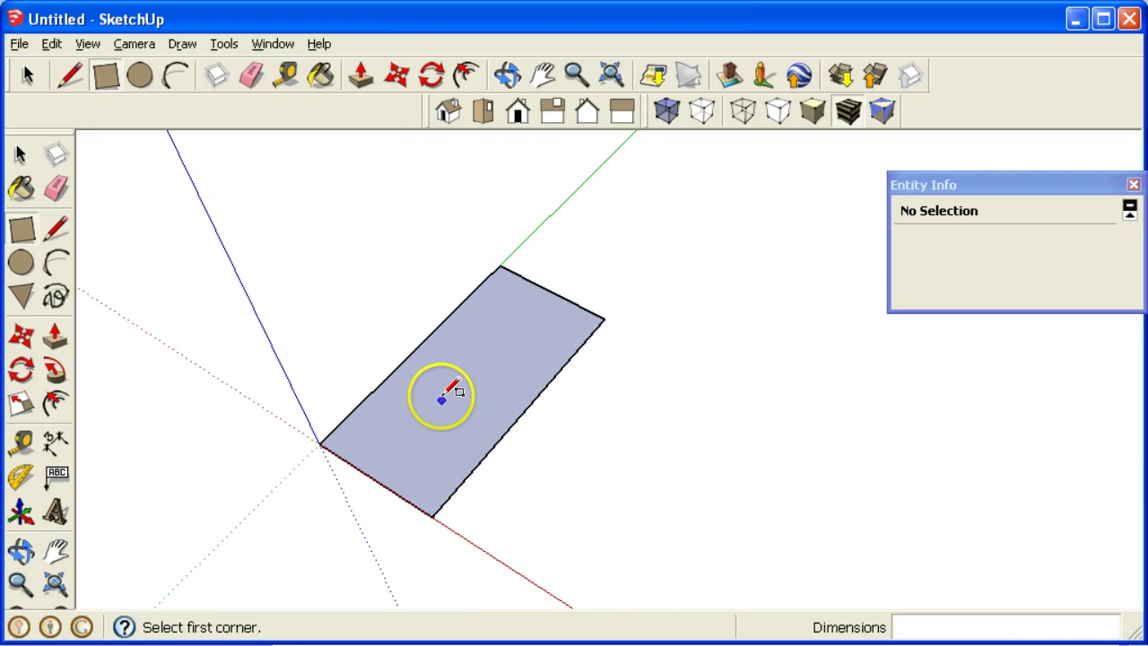
{"action": "key", "text": "alt+Tab"}
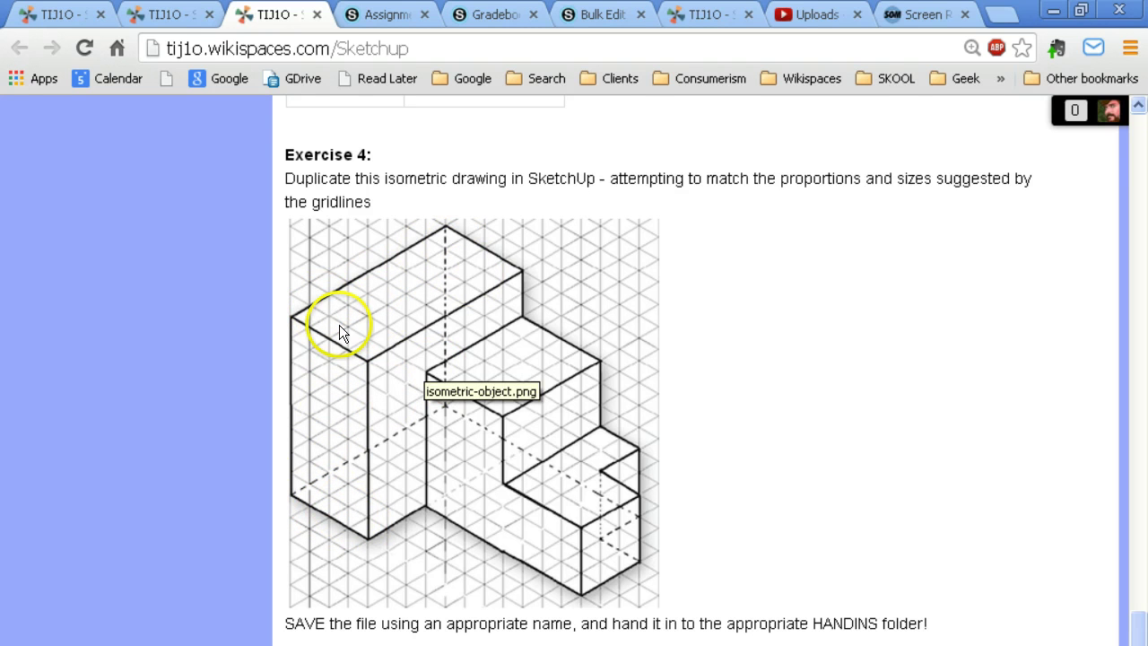
{"action": "key", "text": "alt+Tab"}
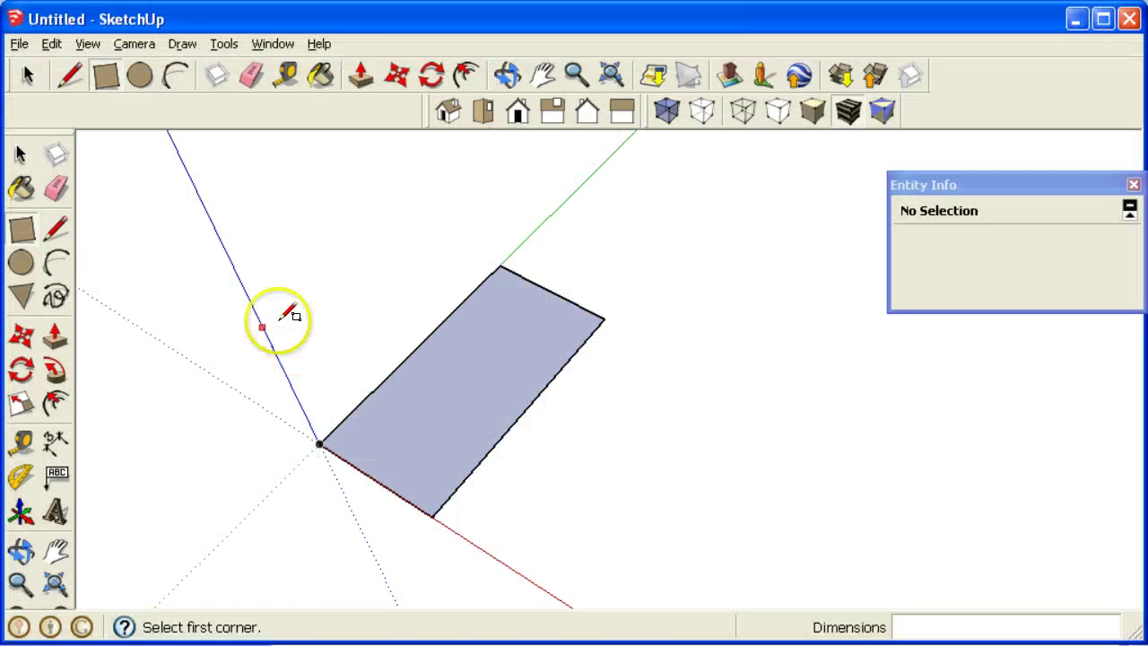
- Push/pull the rectangle up 8 inches into a box, then view the Chrome drawing
{"action": "left_click", "coordinate": [54, 336]}
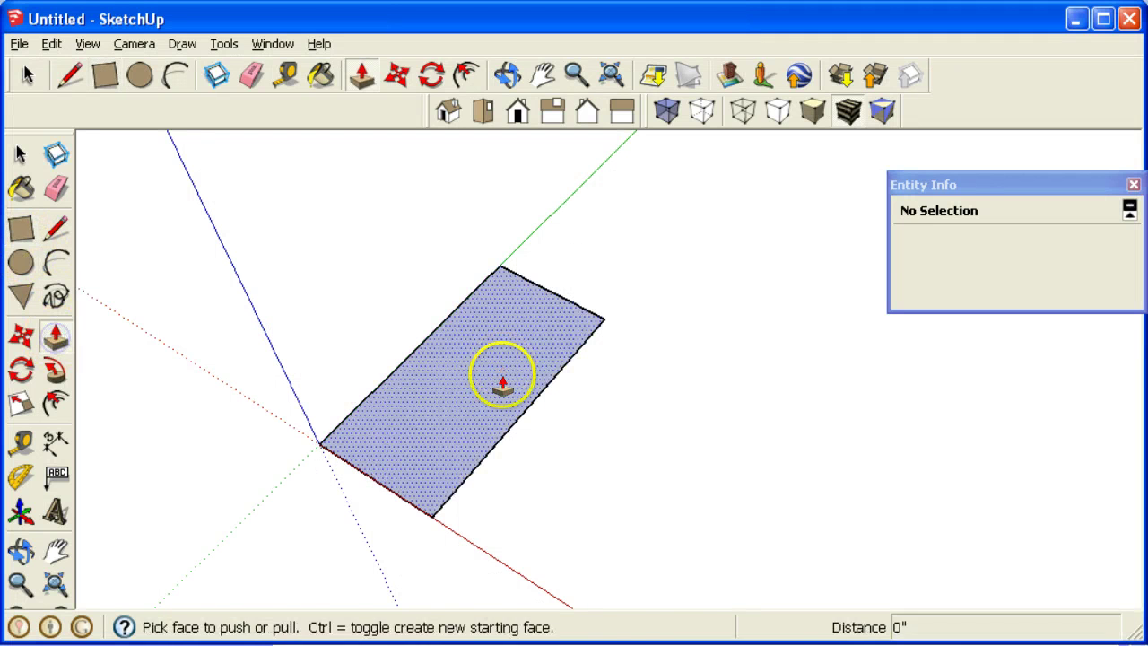
{"action": "left_click_drag", "start_coordinate": [502, 383], "coordinate": [458, 288]}
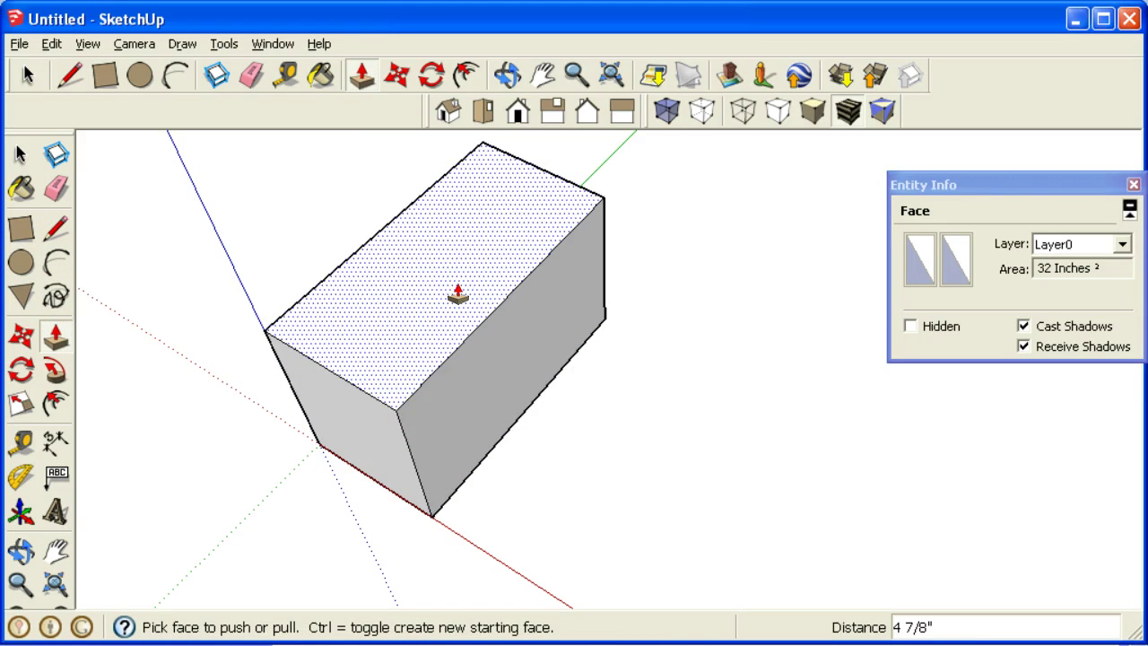
{"action": "key", "text": "Return"}
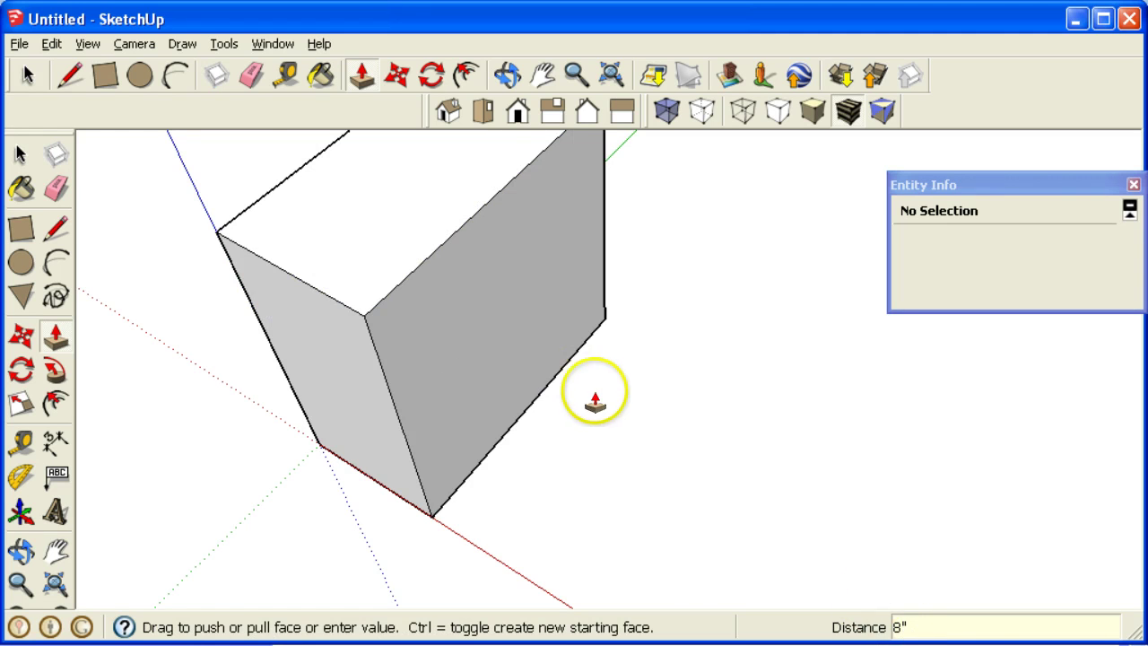
{"action": "mouse_move", "coordinate": [556, 367]}
{"action": "middle_mouse_down"}
{"action": "mouse_move", "coordinate": [633, 385]}
{"action": "mouse_move", "coordinate": [579, 348]}
{"action": "mouse_move", "coordinate": [522, 405]}
{"action": "middle_mouse_up"}
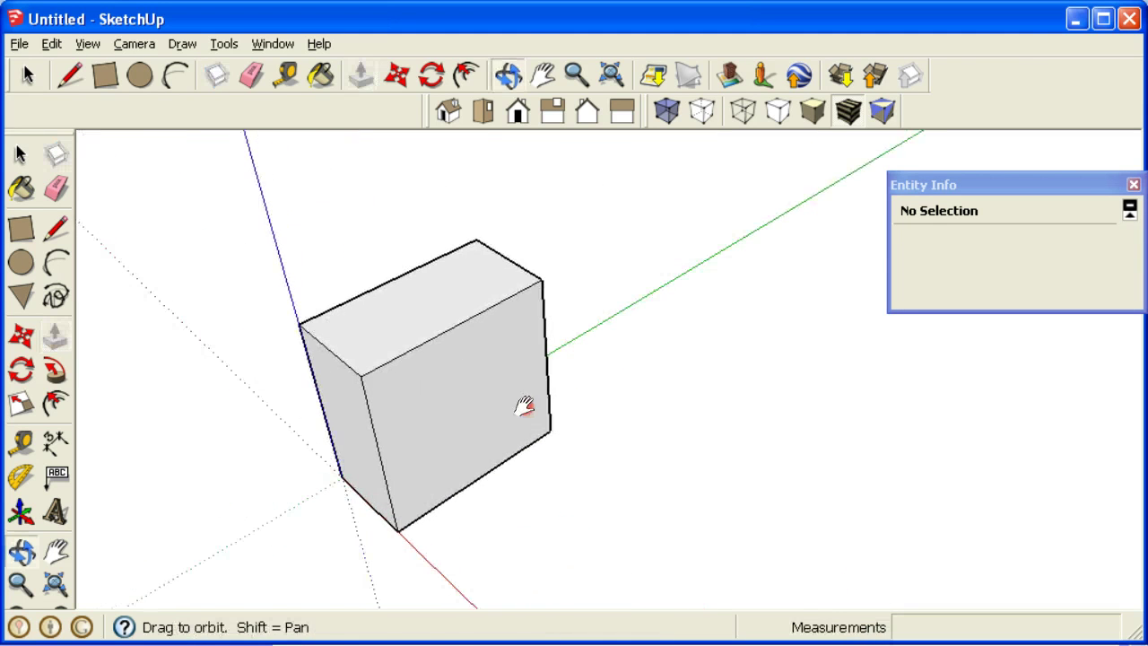
{"action": "key", "text": "alt+Tab"}
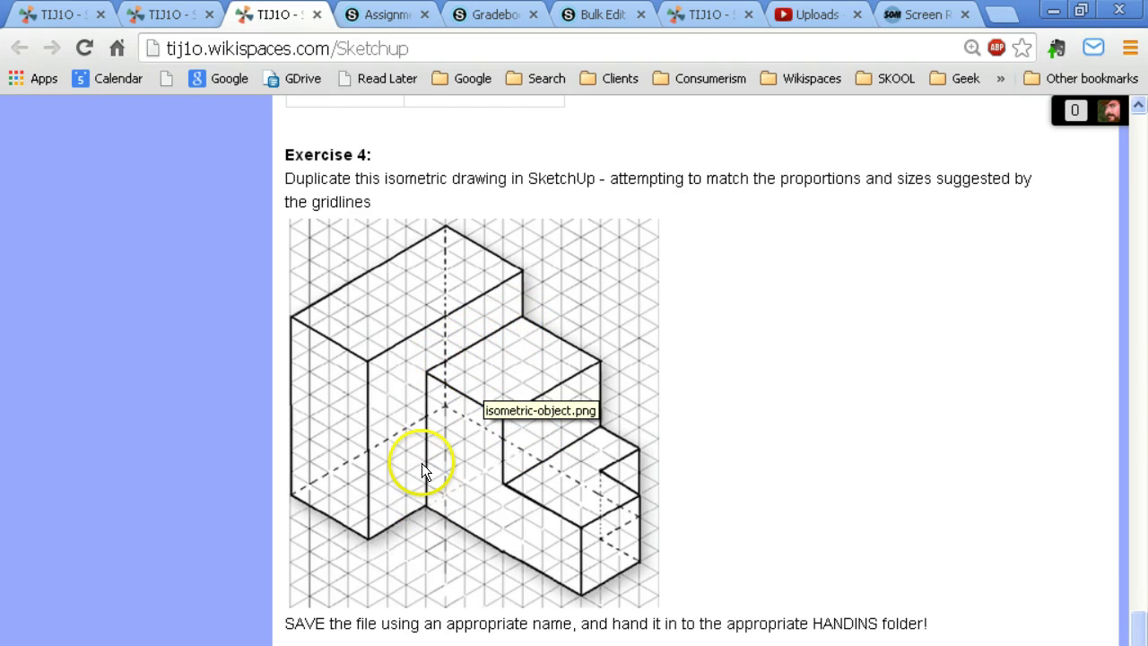
- Scroll the wiki page to review the Exercise 4 drawing
{"action": "scroll", "coordinate": [421, 460], "scroll_direction": "up", "scroll_amount": 1}
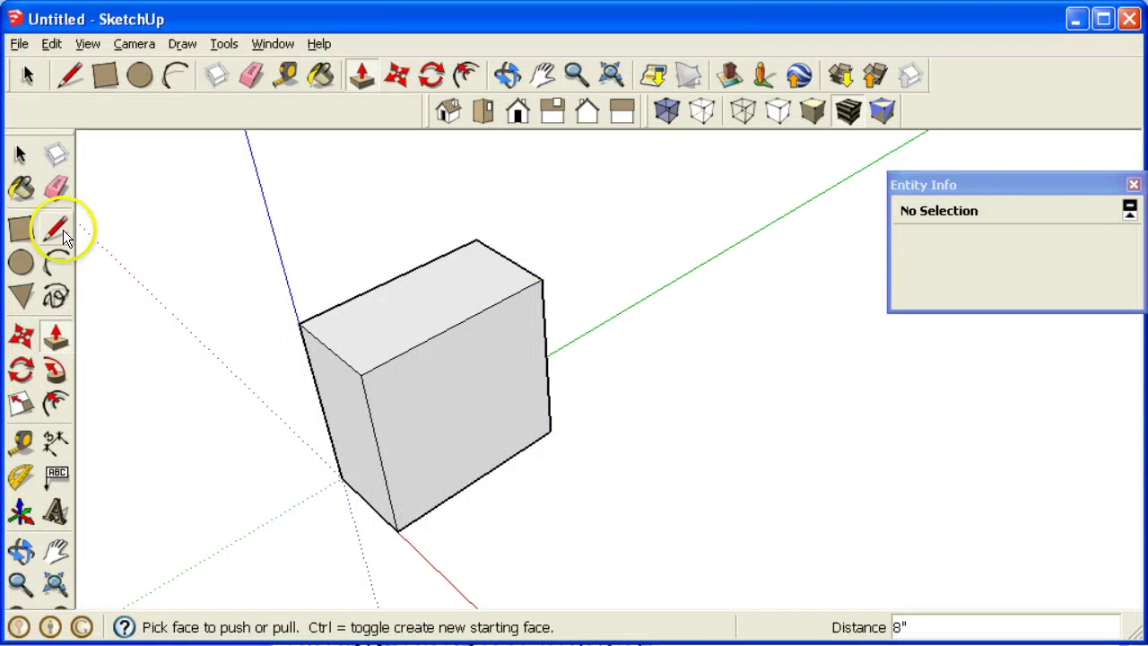
- Draw a 6 by 5 rectangle on the box's front face from its lower corner
{"action": "left_click", "coordinate": [21, 228]}
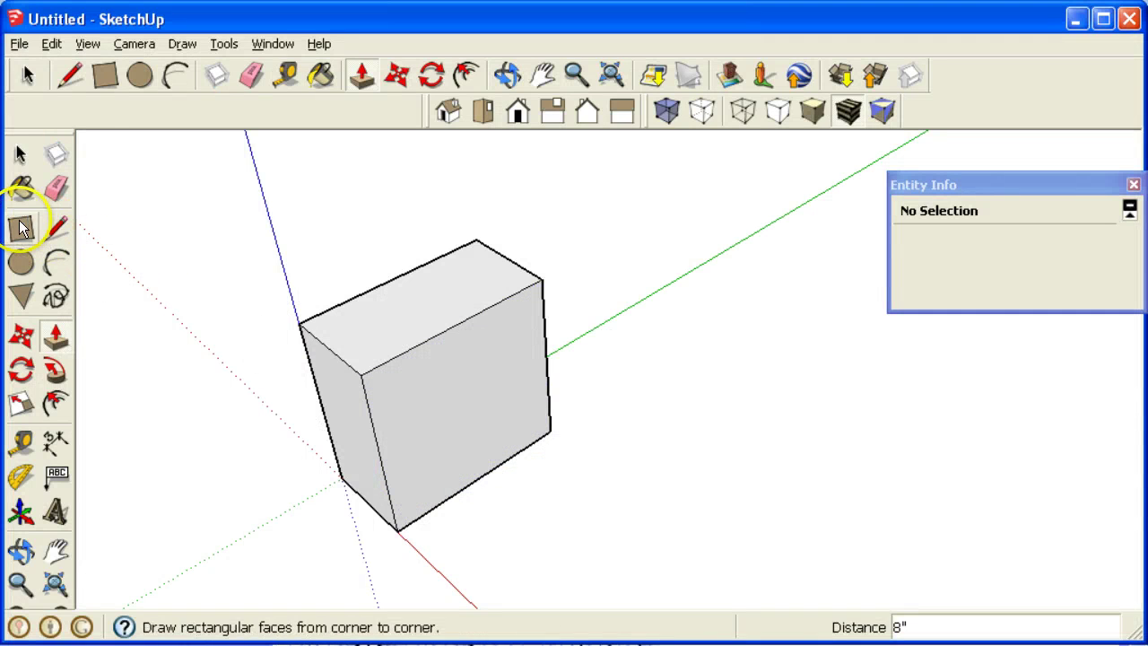
{"action": "left_click", "coordinate": [22, 228]}
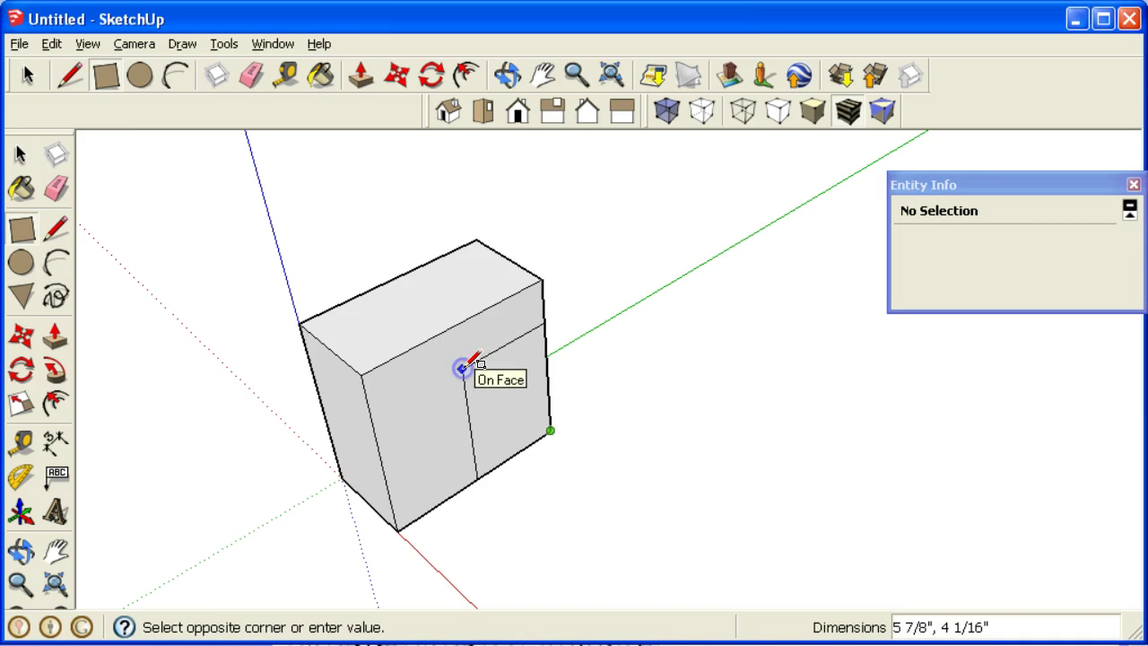
{"action": "left_click", "coordinate": [461, 368]}
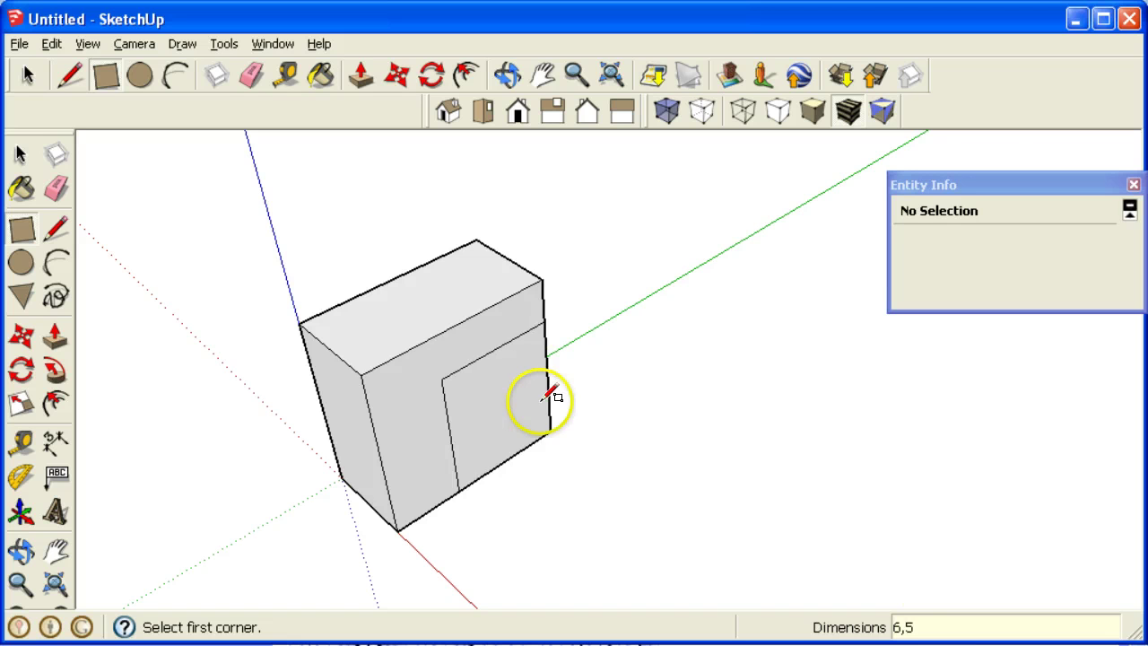
{"action": "middle_click_drag", "start_coordinate": [543, 399], "coordinate": [594, 362]}
- Compare the model with the Exercise 4 drawing in Chrome, then return to SketchUp
{"action": "key", "text": "alt+Tab"}
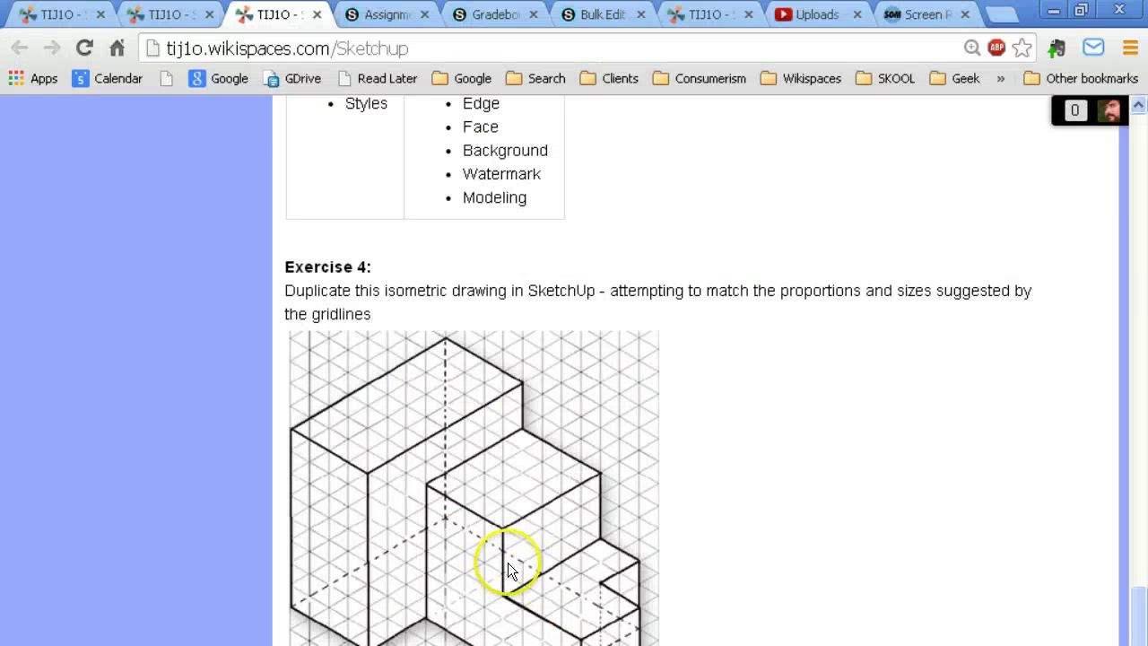
{"action": "scroll", "coordinate": [556, 484], "scroll_direction": "up", "scroll_amount": 1}
{"action": "scroll", "coordinate": [546, 458], "scroll_direction": "down", "scroll_amount": 2}
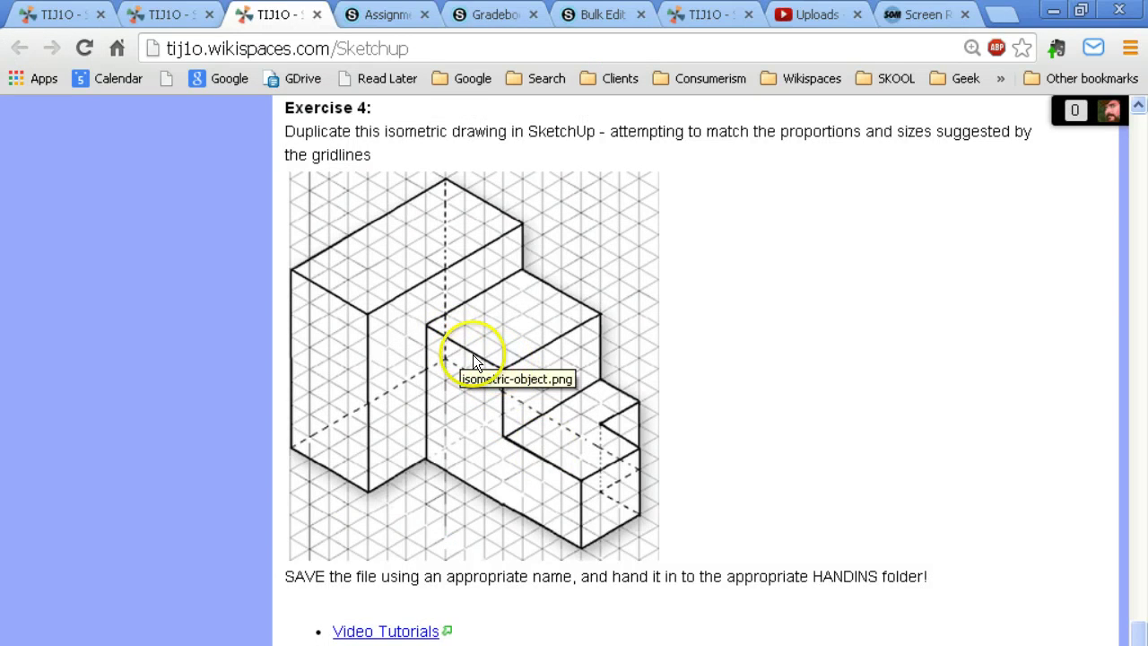
{"action": "key", "text": "alt+Tab"}
- Push/Pull the 6 by 5 rectangle out 4 inches into a smaller block, checking the reference drawing
{"action": "left_click", "coordinate": [55, 335]}
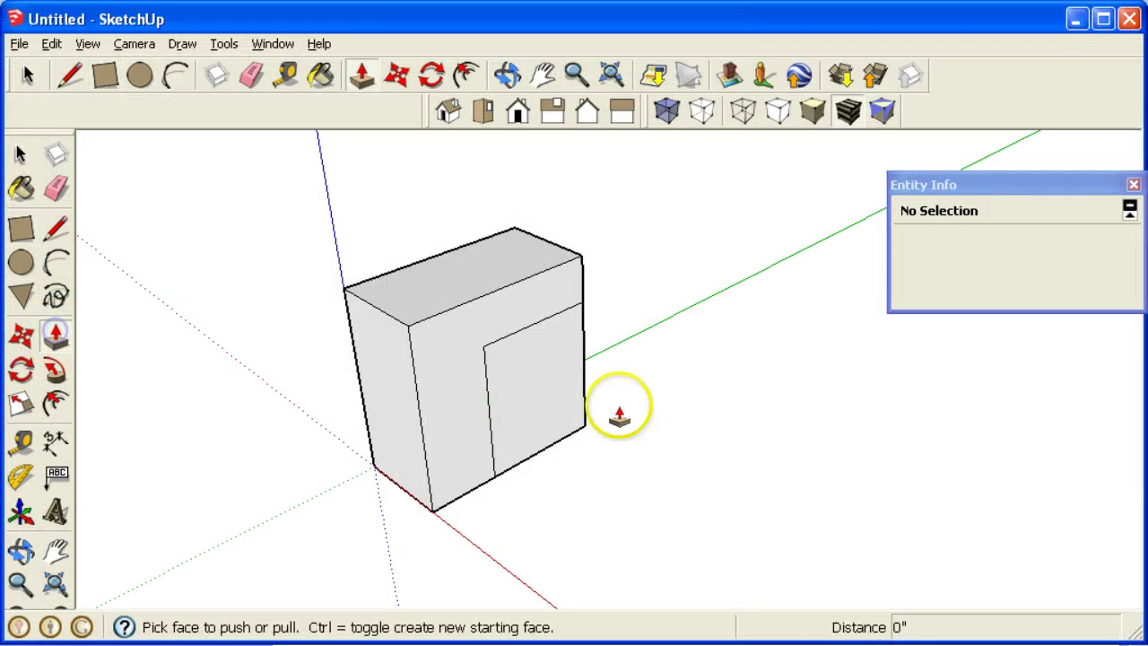
{"action": "left_click_drag", "start_coordinate": [560, 420], "coordinate": [601, 428]}
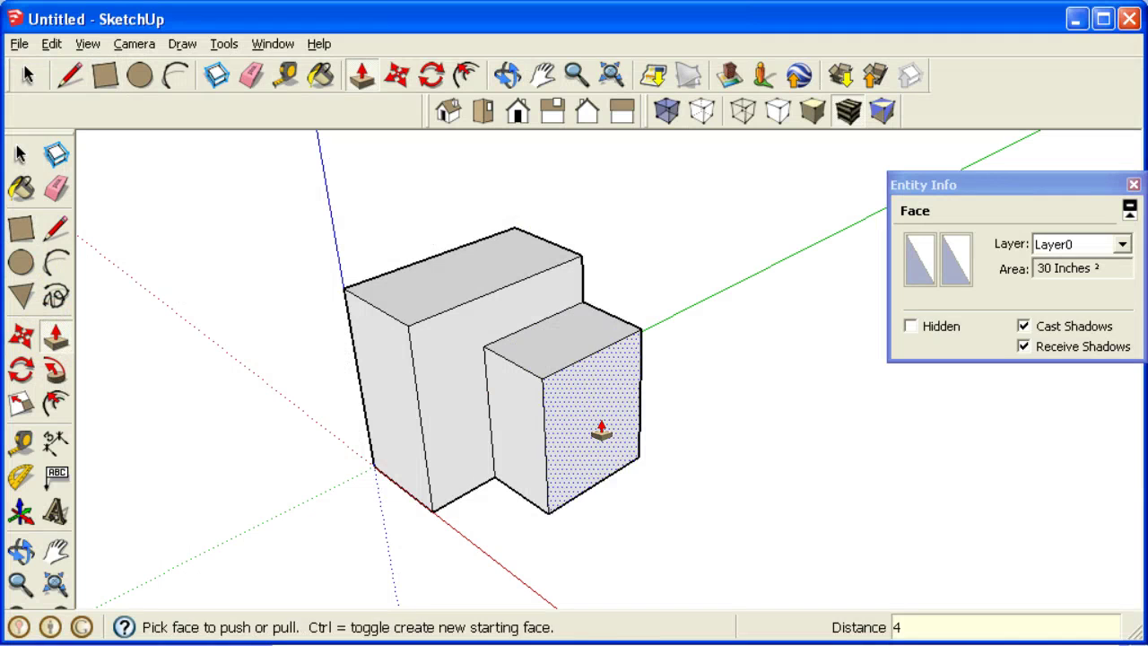
{"action": "left_click", "coordinate": [601, 433]}
{"action": "key", "text": "alt+Tab"}
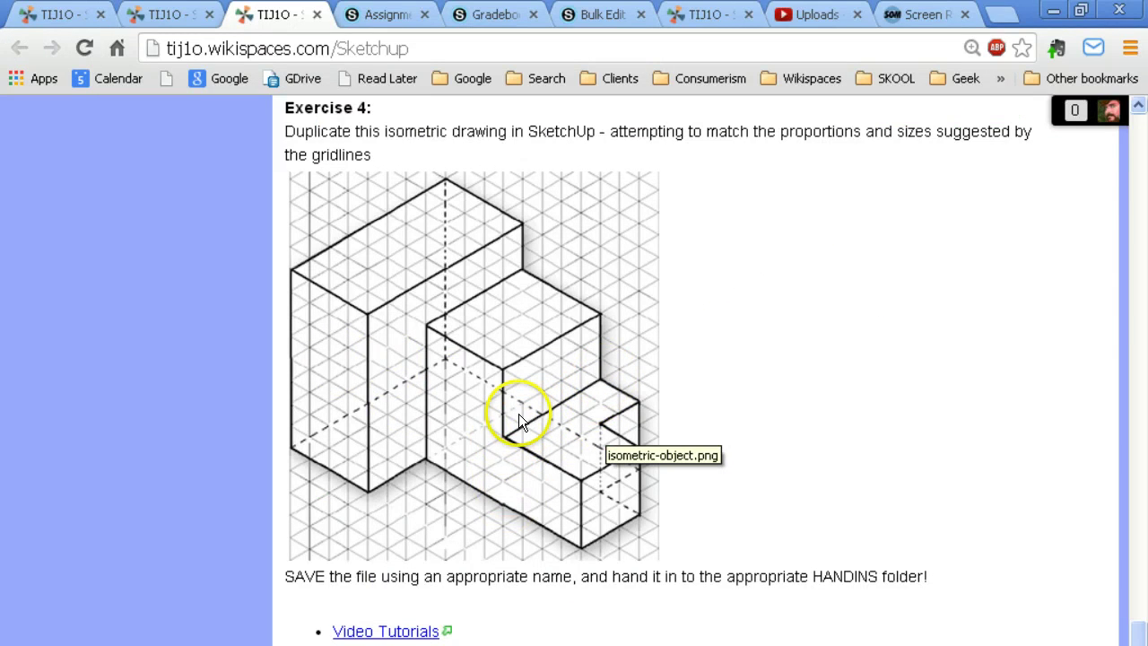
{"action": "key", "text": "alt+Tab"}
- Draw a rectangle from the small block's lower corner to the edge's midpoint
{"action": "left_click", "coordinate": [21, 228]}
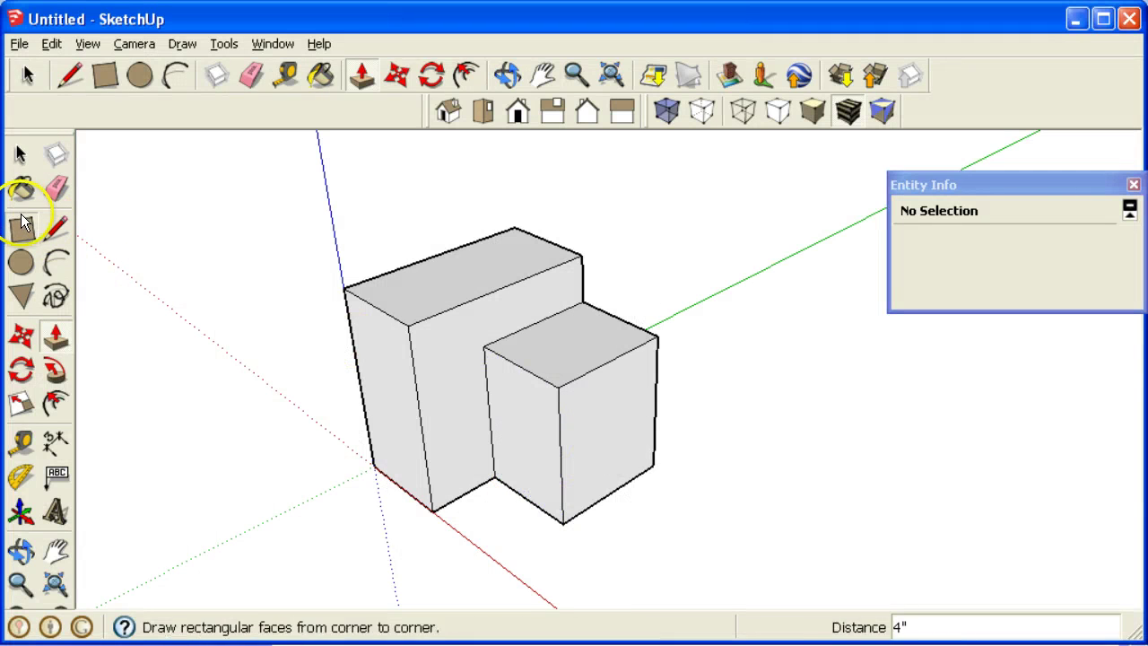
{"action": "left_click", "coordinate": [654, 464]}
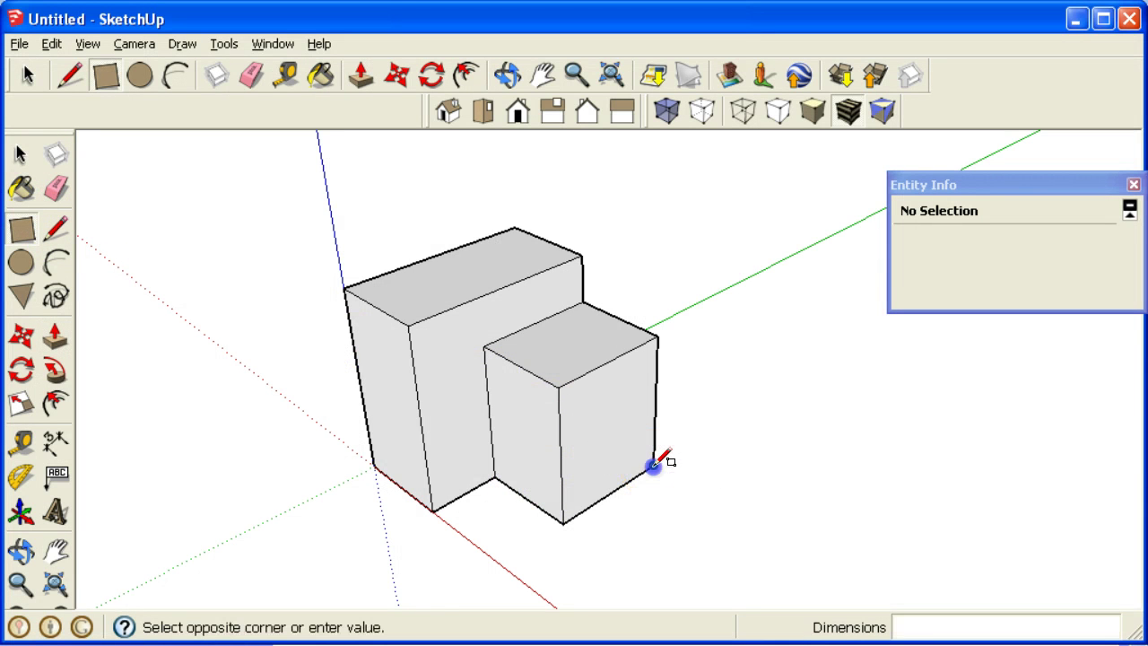
{"action": "left_click", "coordinate": [560, 462]}
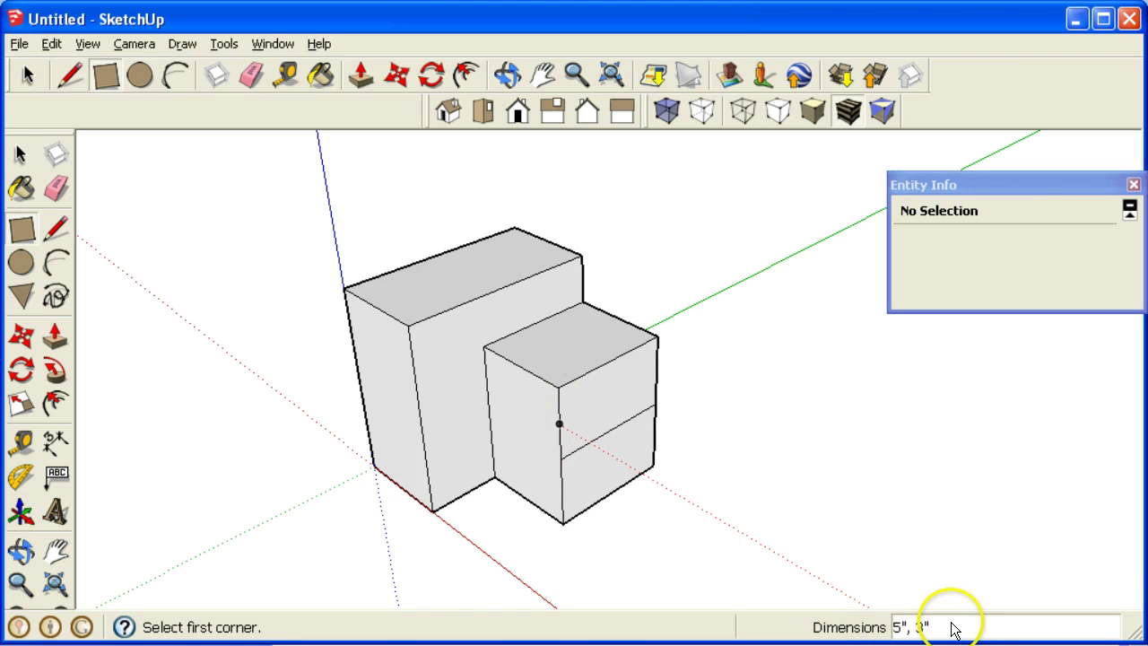
{"action": "key", "text": "alt+Tab"}
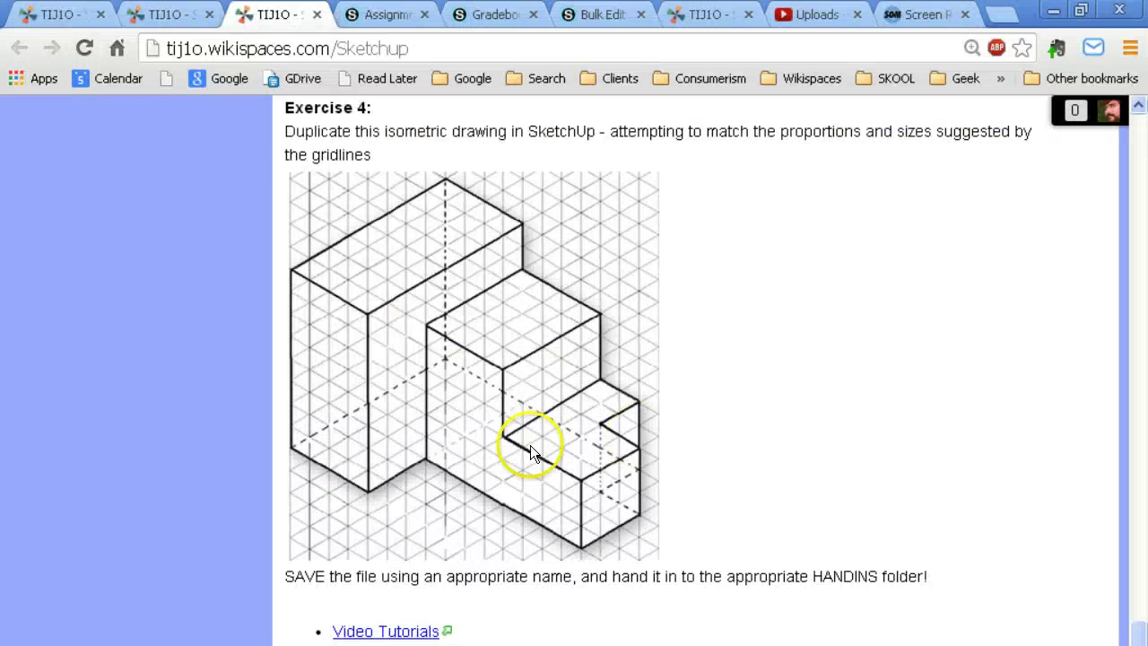
{"action": "key", "text": "alt+Tab"}
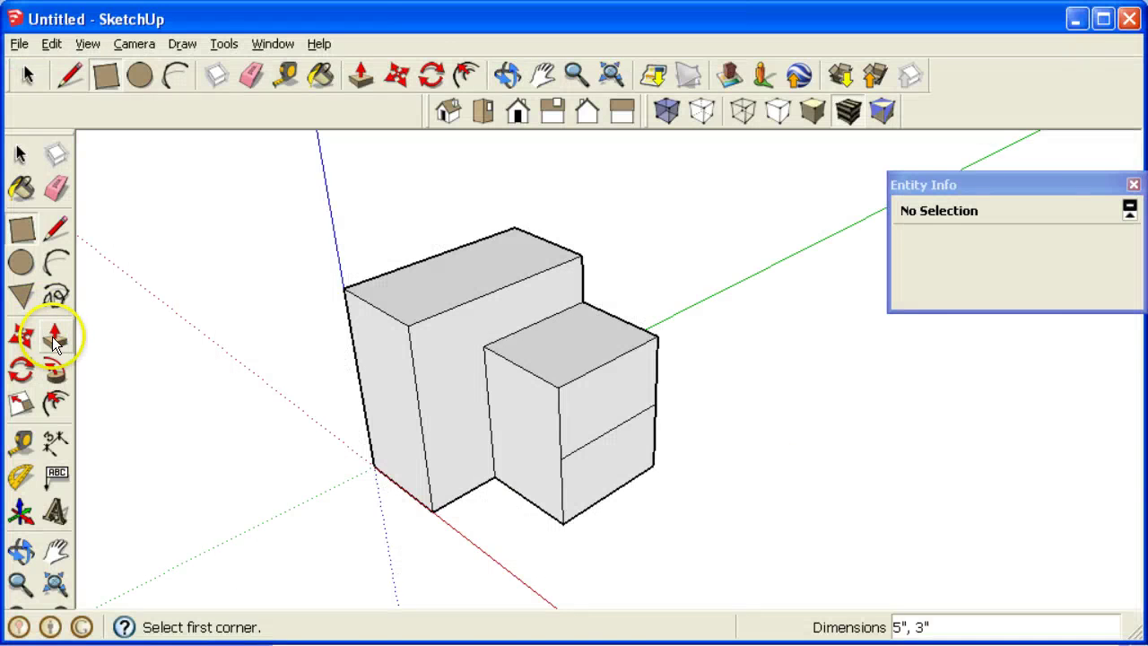
- Pull the new 5 by 3 front face out 4 inches to extend the lowest step
{"action": "left_click", "coordinate": [52, 337]}
{"action": "left_click", "coordinate": [651, 491]}
{"action": "left_click", "coordinate": [691, 502]}
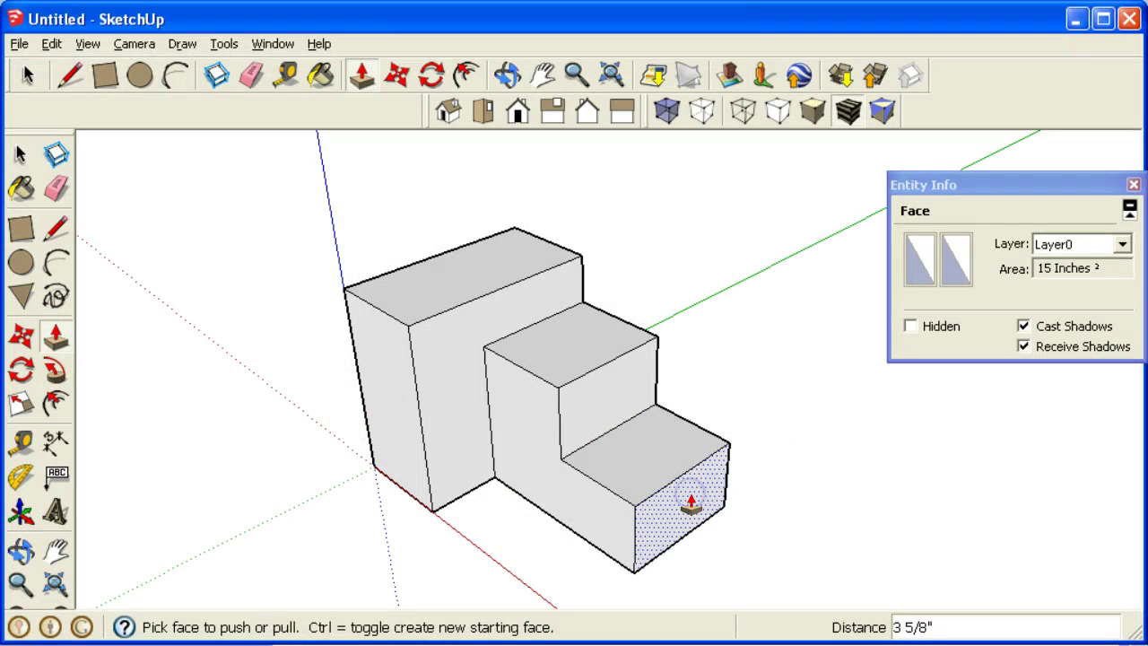
{"action": "left_click", "coordinate": [691, 506]}
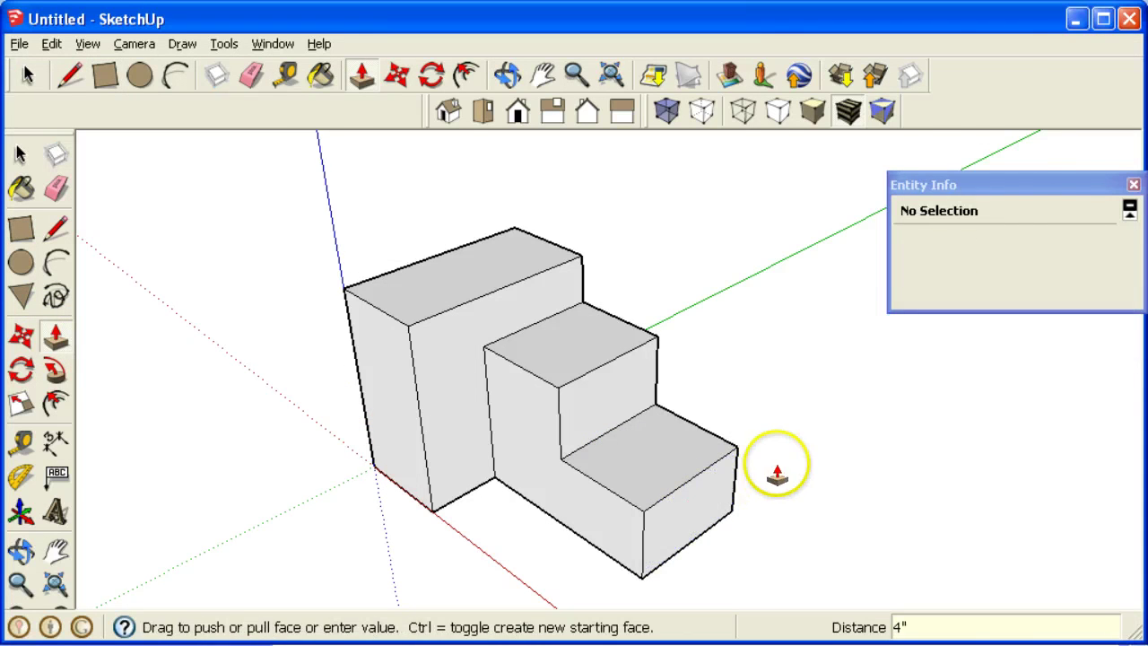
{"action": "key", "text": "alt+Tab"}
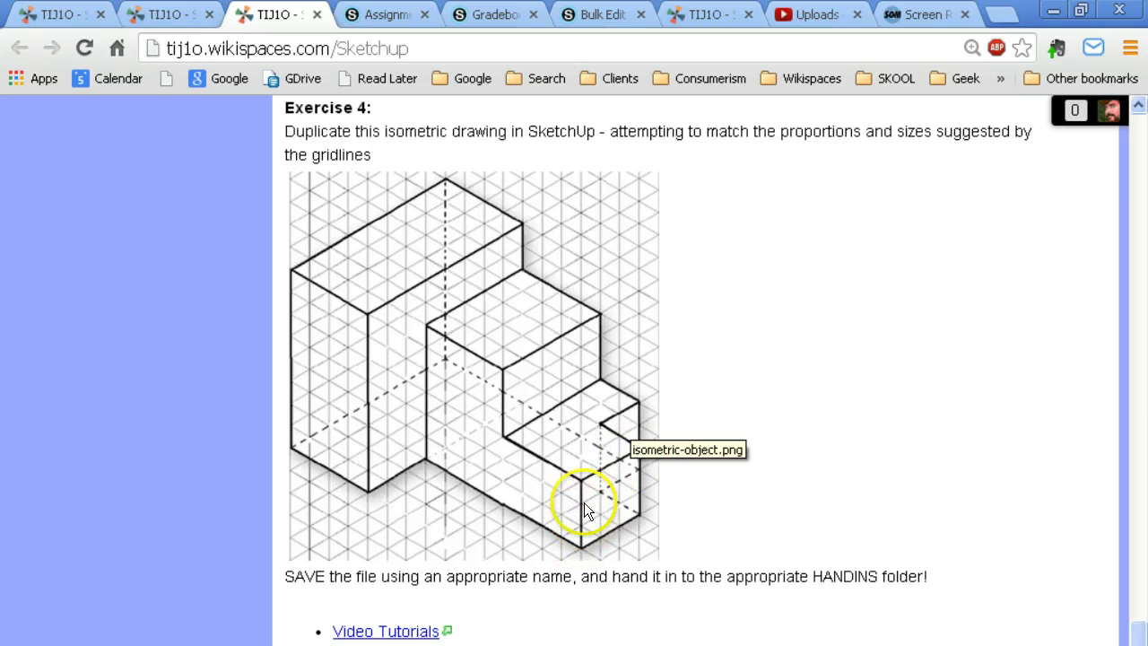
- Draw a 3 by 2 rectangle from the lowest step's bottom corner to its top-edge midpoint
{"action": "key", "text": "alt+Tab"}
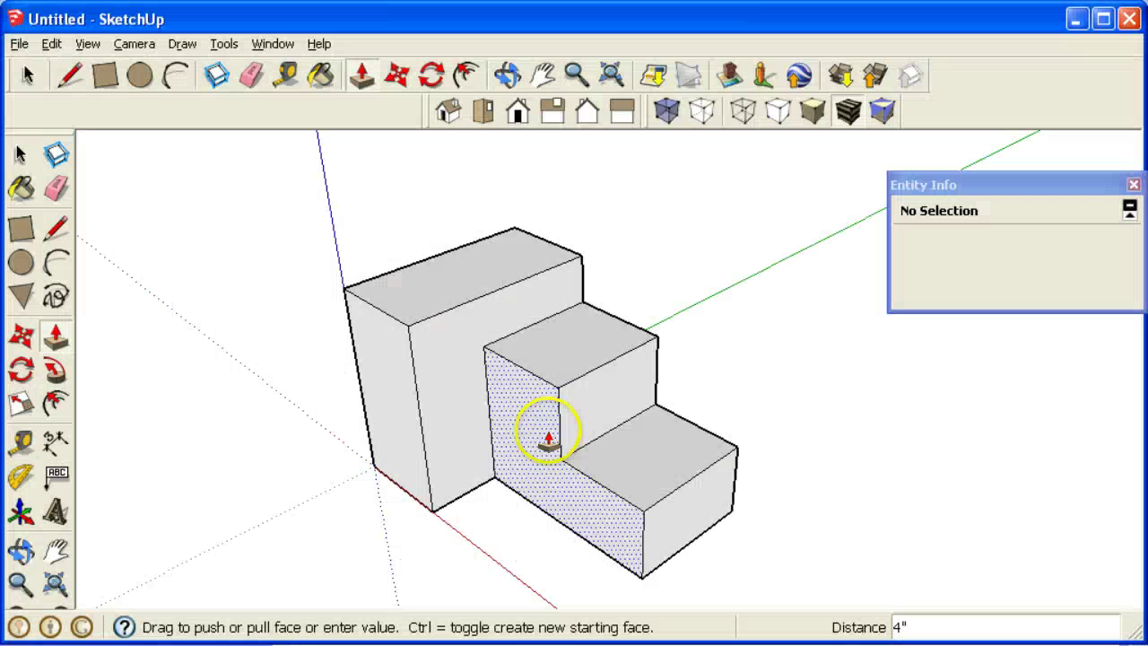
{"action": "left_click", "coordinate": [20, 228]}
{"action": "middle_click_drag", "start_coordinate": [578, 518], "coordinate": [553, 456]}
{"action": "left_click", "coordinate": [670, 544]}
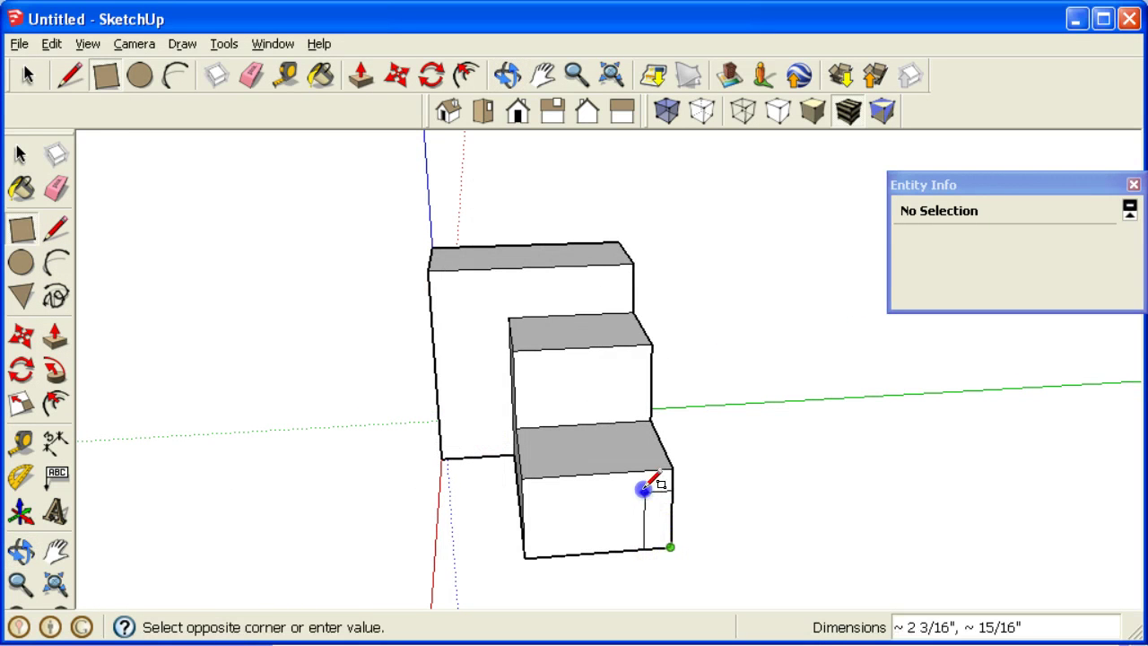
{"action": "left_click", "coordinate": [598, 472]}
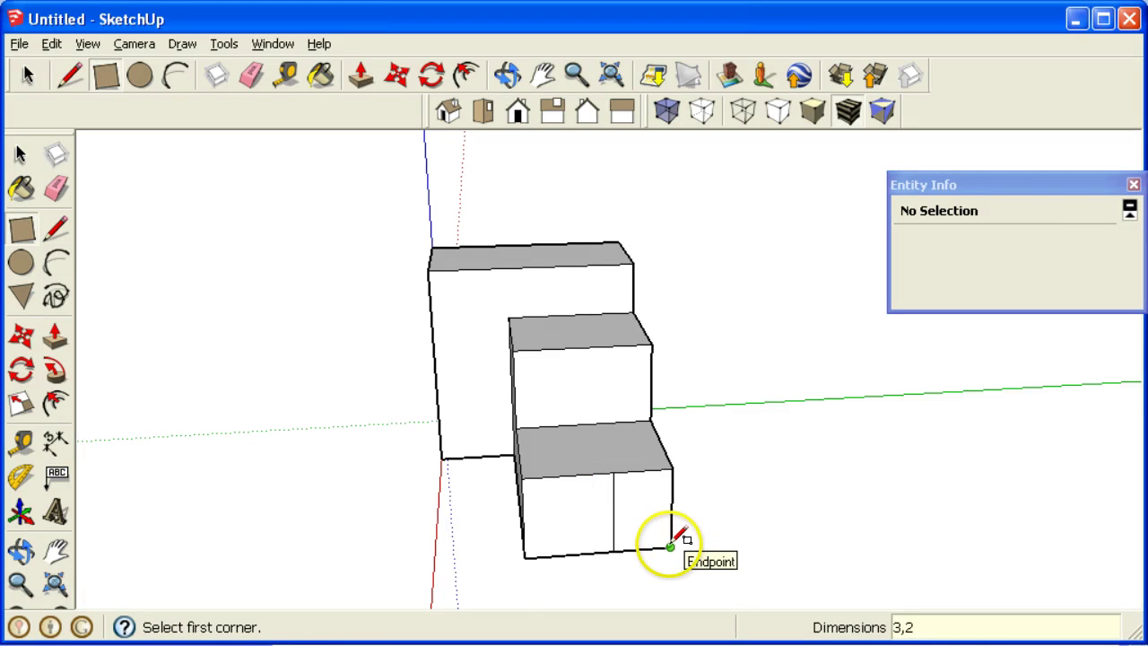
{"action": "middle_click_drag", "start_coordinate": [741, 535], "coordinate": [837, 530]}
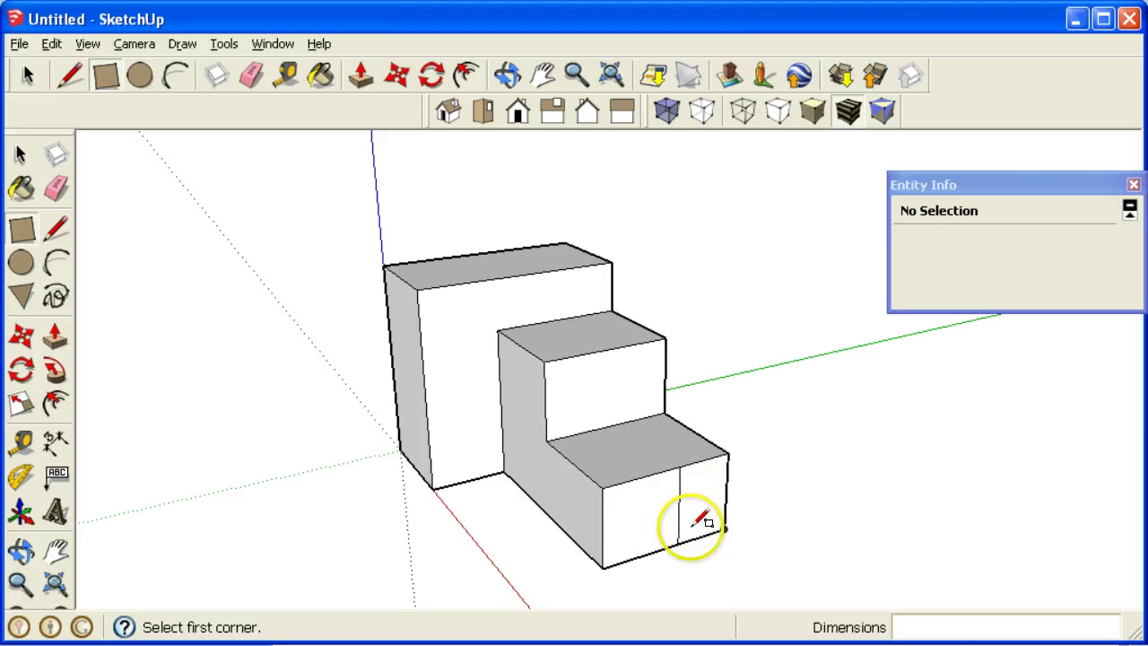
{"action": "key", "text": "alt+Tab"}
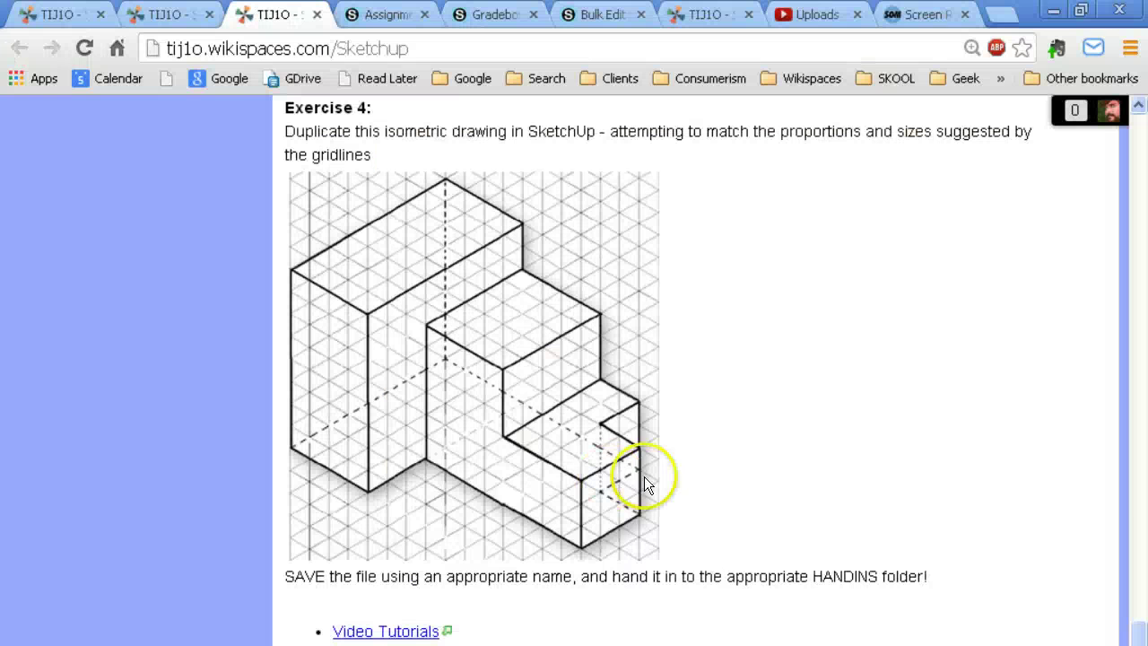
{"action": "key", "text": "alt+Tab"}
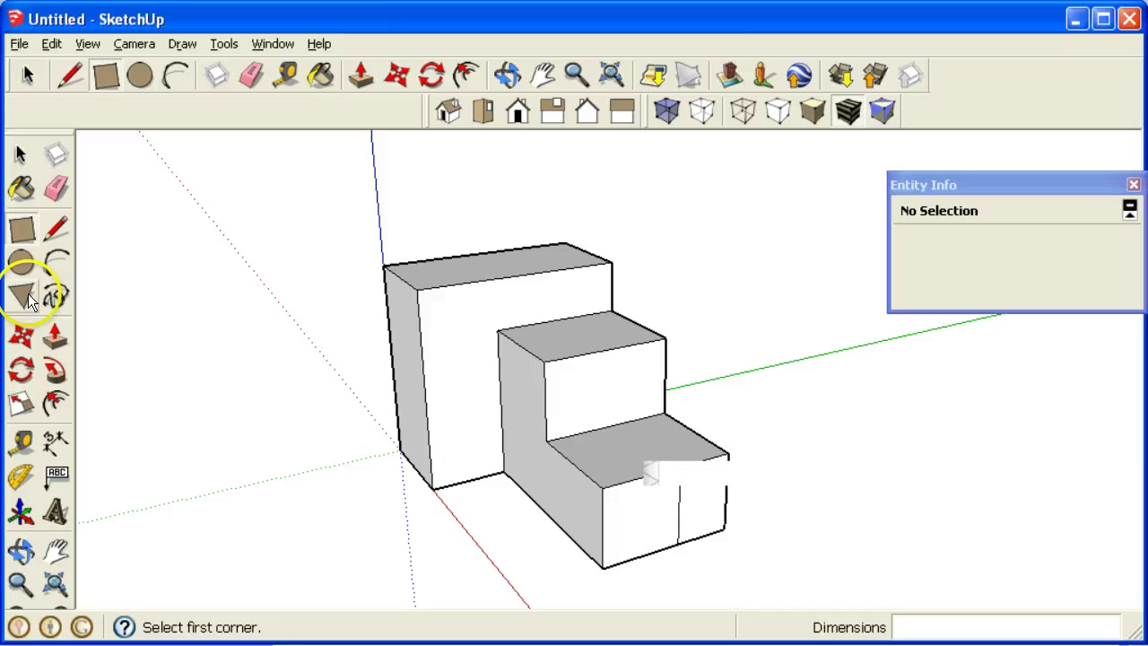
- Push the rectangle in 2 inches to cut the notch
{"action": "left_click", "coordinate": [55, 335]}
{"action": "left_click_drag", "start_coordinate": [698, 489], "coordinate": [690, 476]}
{"action": "left_click", "coordinate": [708, 471]}
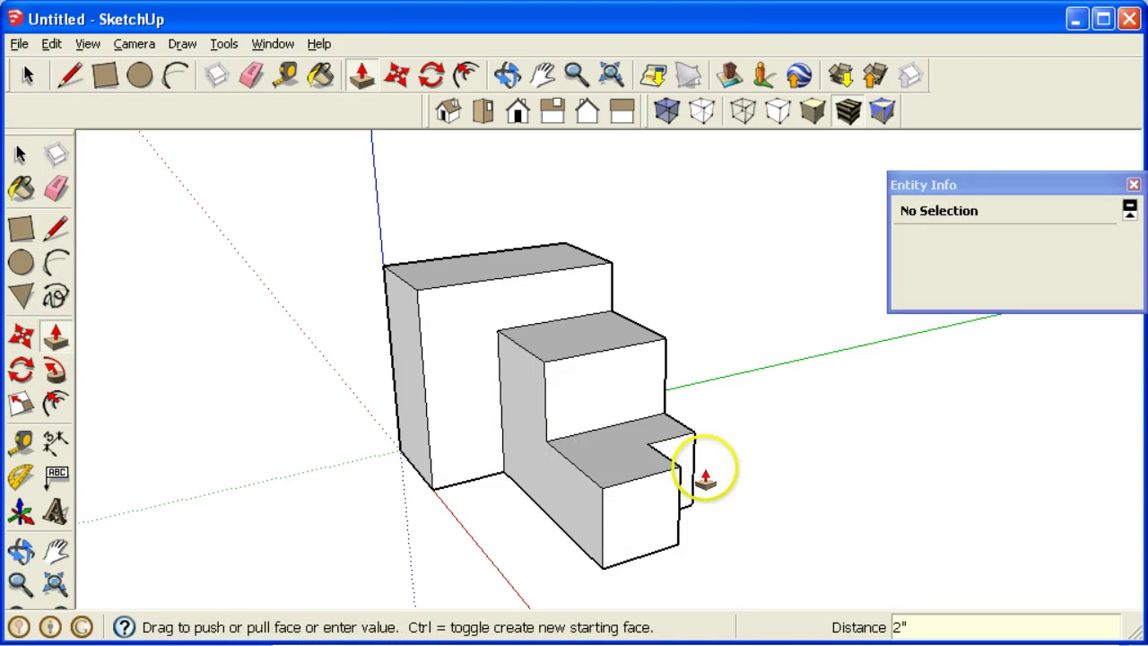
{"action": "mouse_move", "coordinate": [709, 471]}
{"action": "middle_mouse_down"}
{"action": "mouse_move", "coordinate": [732, 471]}
{"action": "mouse_move", "coordinate": [682, 487]}
{"action": "mouse_move", "coordinate": [813, 502]}
{"action": "mouse_move", "coordinate": [797, 525]}
{"action": "middle_mouse_up"}
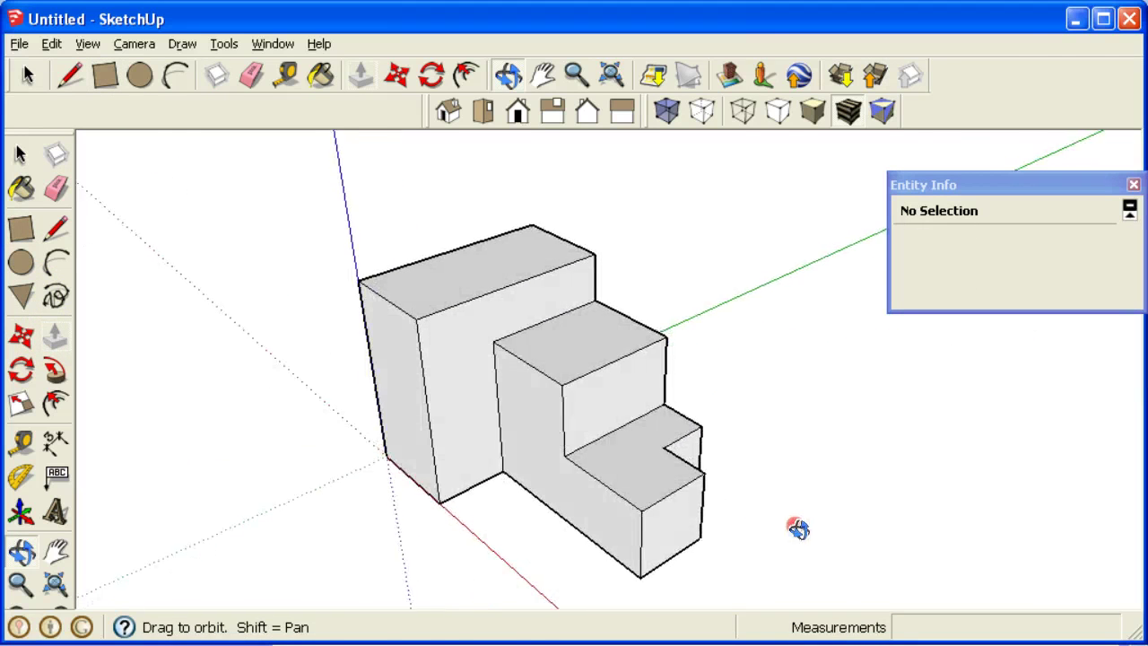
{"action": "key", "text": "alt+Tab"}
{"action": "key", "text": "alt+Tab"}
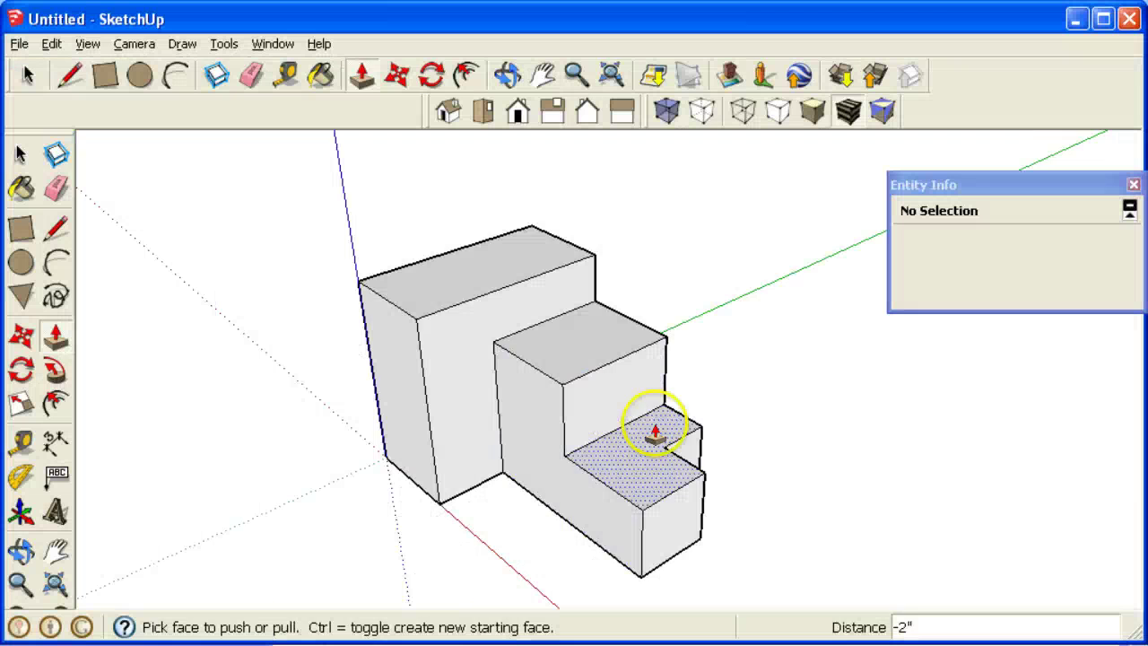
{"action": "mouse_move", "coordinate": [771, 461]}
{"action": "middle_mouse_down"}
{"action": "mouse_move", "coordinate": [409, 341]}
{"action": "mouse_move", "coordinate": [279, 264]}
{"action": "mouse_move", "coordinate": [251, 208]}
{"action": "middle_mouse_up"}
{"action": "middle_click_drag", "start_coordinate": [698, 456], "coordinate": [430, 329]}
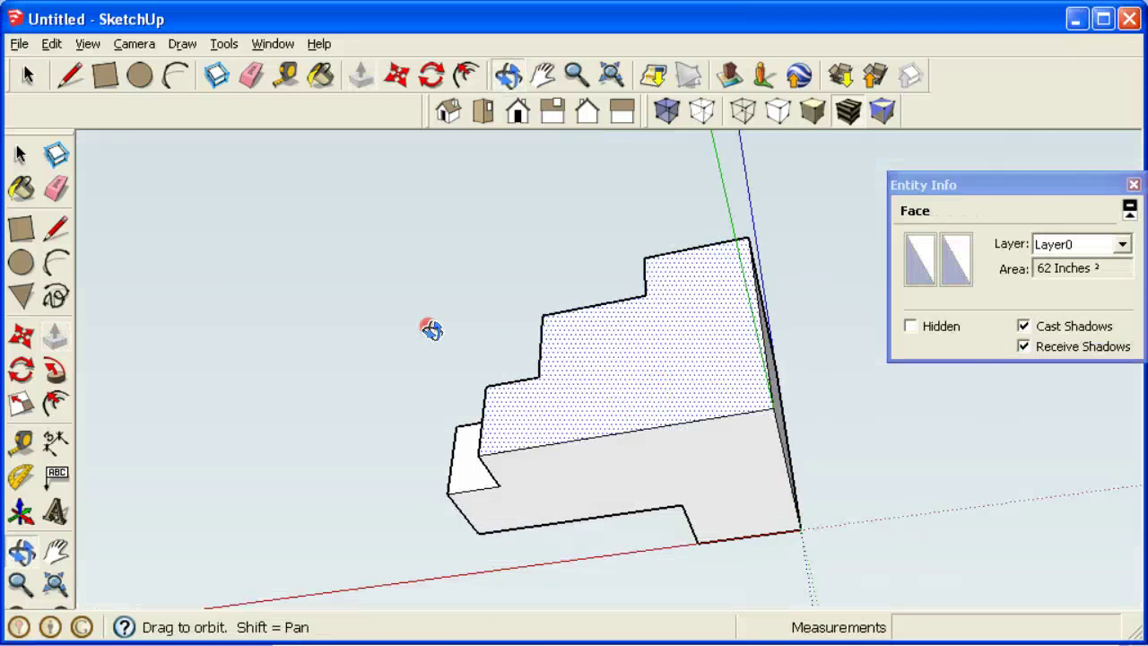
{"action": "middle_click_drag", "start_coordinate": [763, 379], "coordinate": [851, 410]}
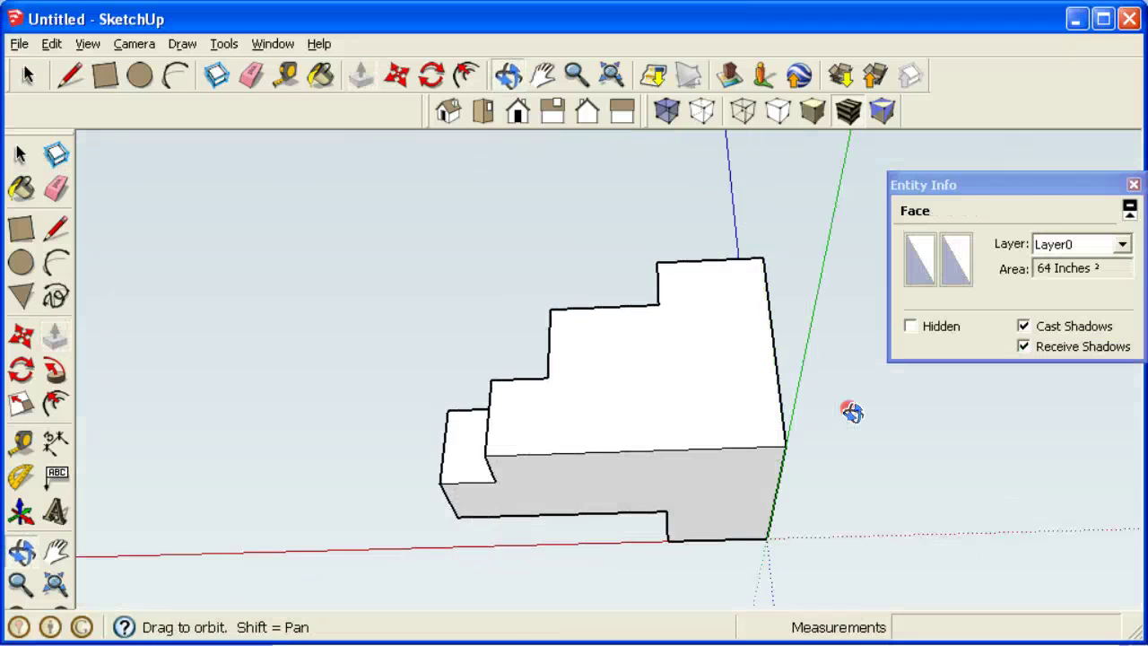
{"action": "middle_click_drag", "start_coordinate": [533, 418], "coordinate": [720, 448]}
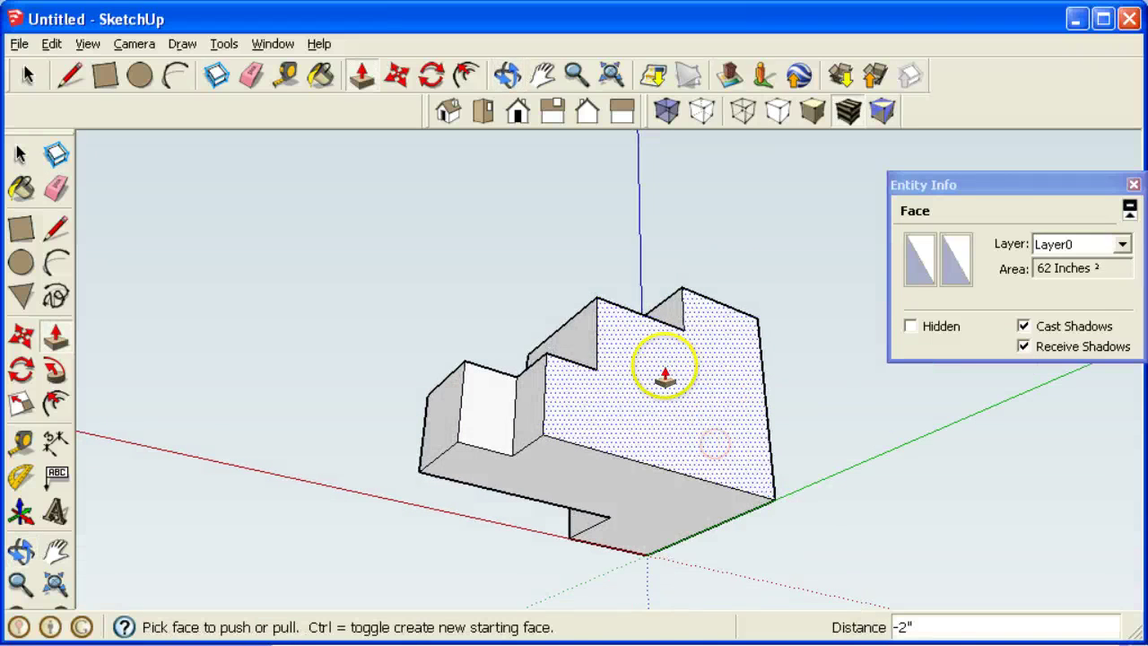
{"action": "left_click", "coordinate": [56, 187]}
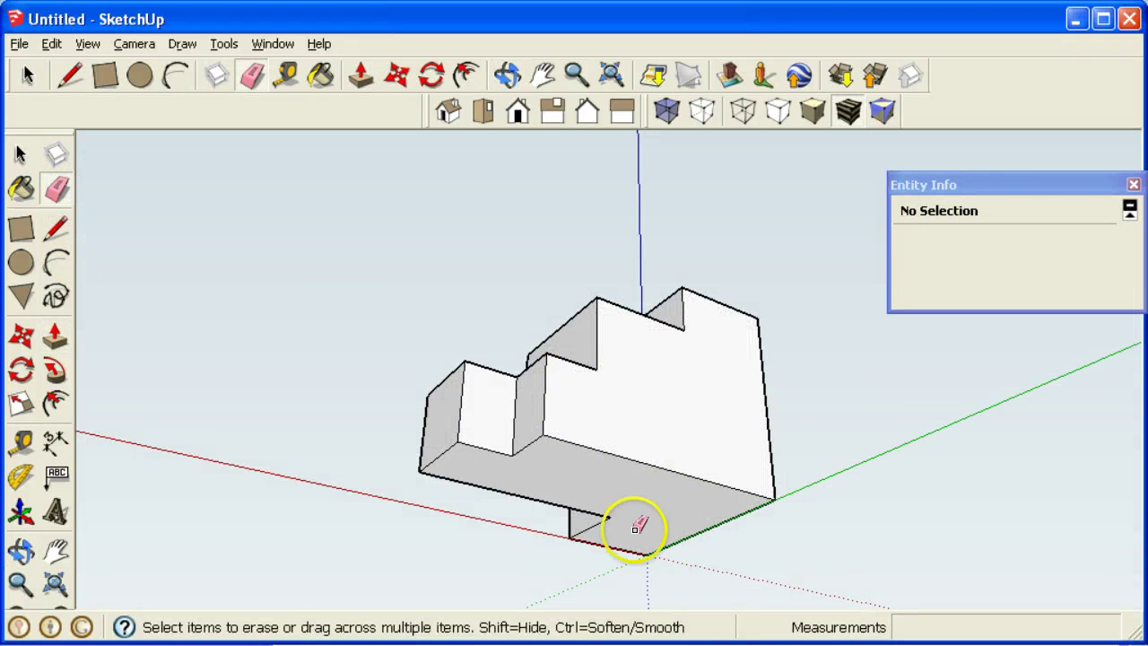
{"action": "mouse_move", "coordinate": [633, 525]}
{"action": "middle_mouse_down"}
{"action": "mouse_move", "coordinate": [820, 517]}
{"action": "mouse_move", "coordinate": [873, 533]}
{"action": "middle_mouse_up"}
{"action": "middle_click_drag", "start_coordinate": [482, 418], "coordinate": [595, 473]}
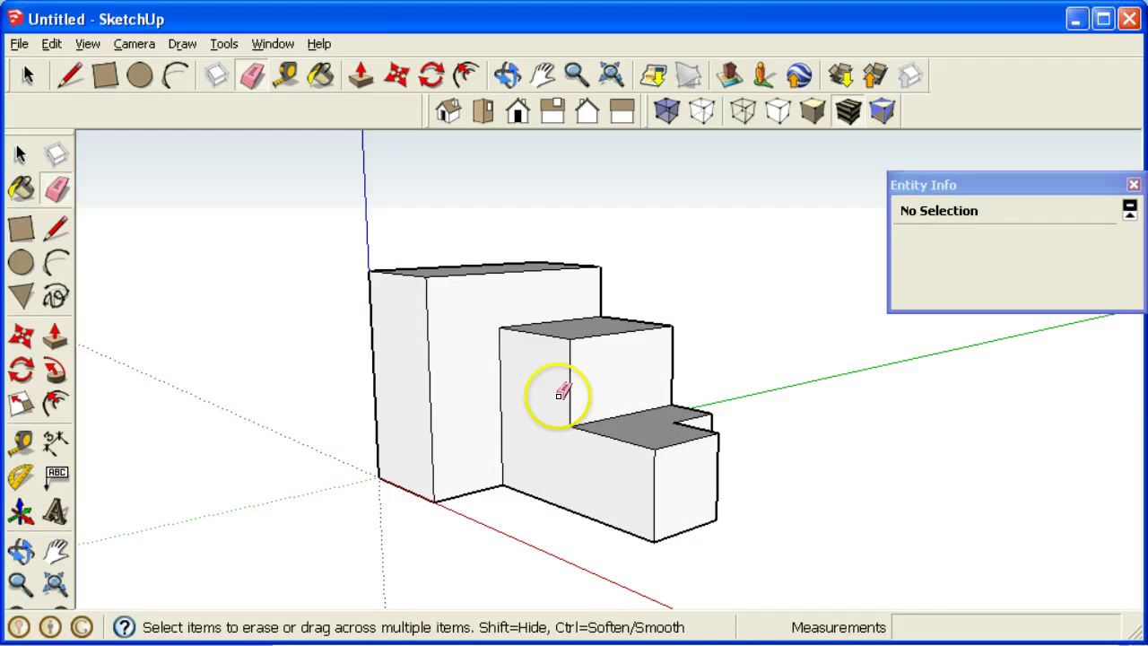
- Set Camera to Parallel Projection and show the notched block in Iso view, comparing with Exercise 4
{"action": "key", "text": "alt+Tab"}
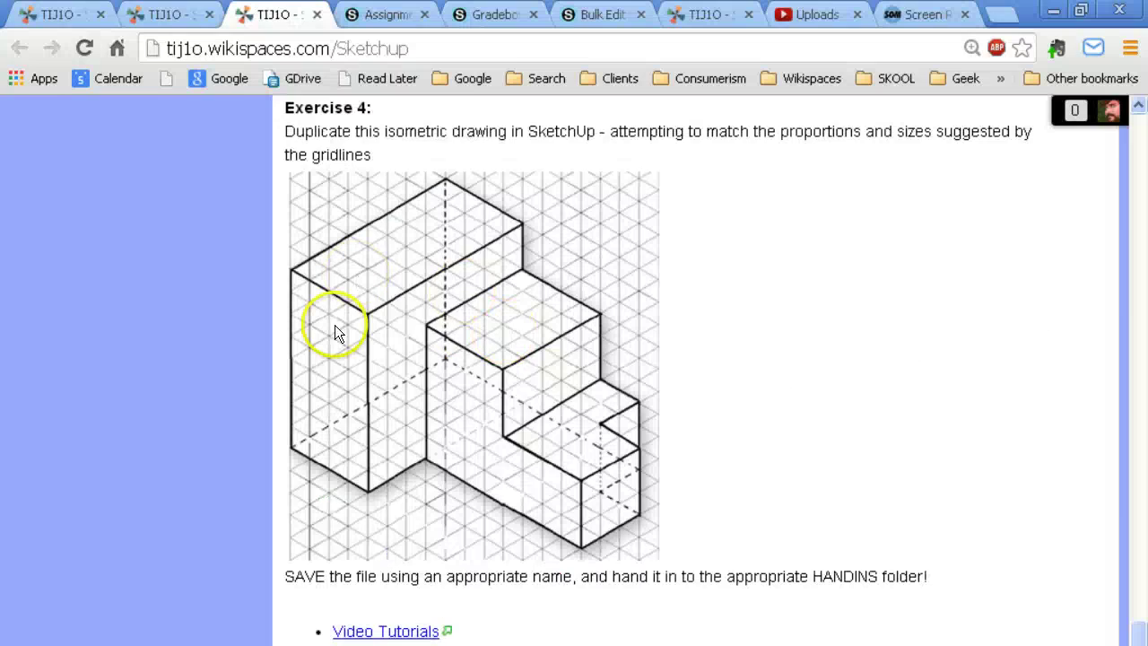
{"action": "key", "text": "alt+Tab"}
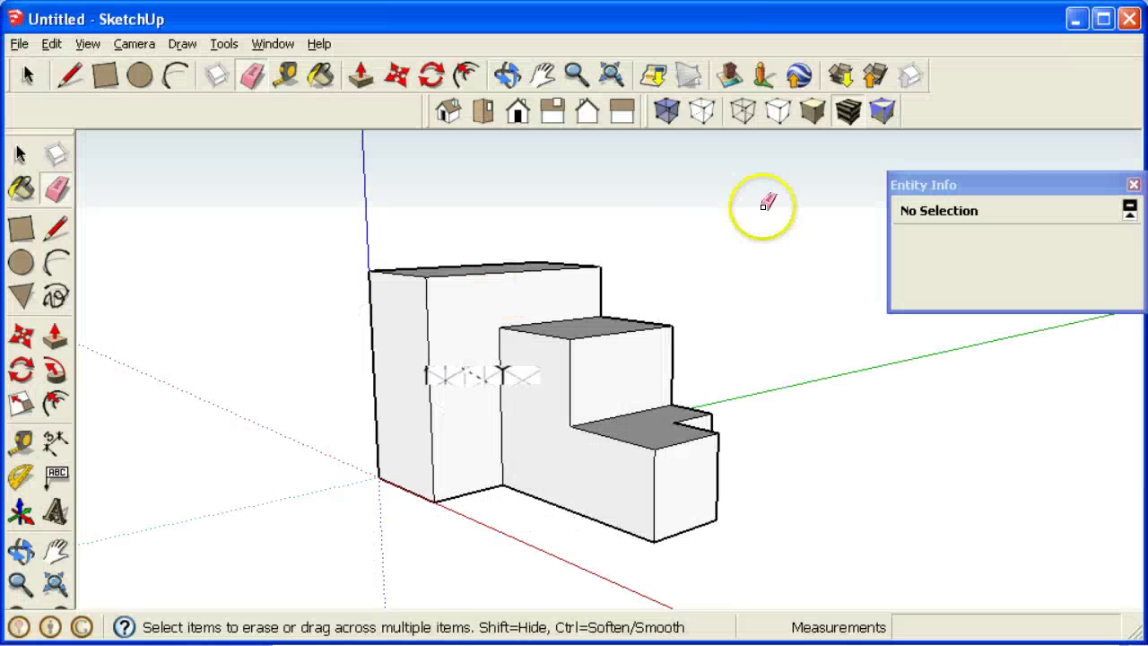
{"action": "left_click", "coordinate": [451, 109]}
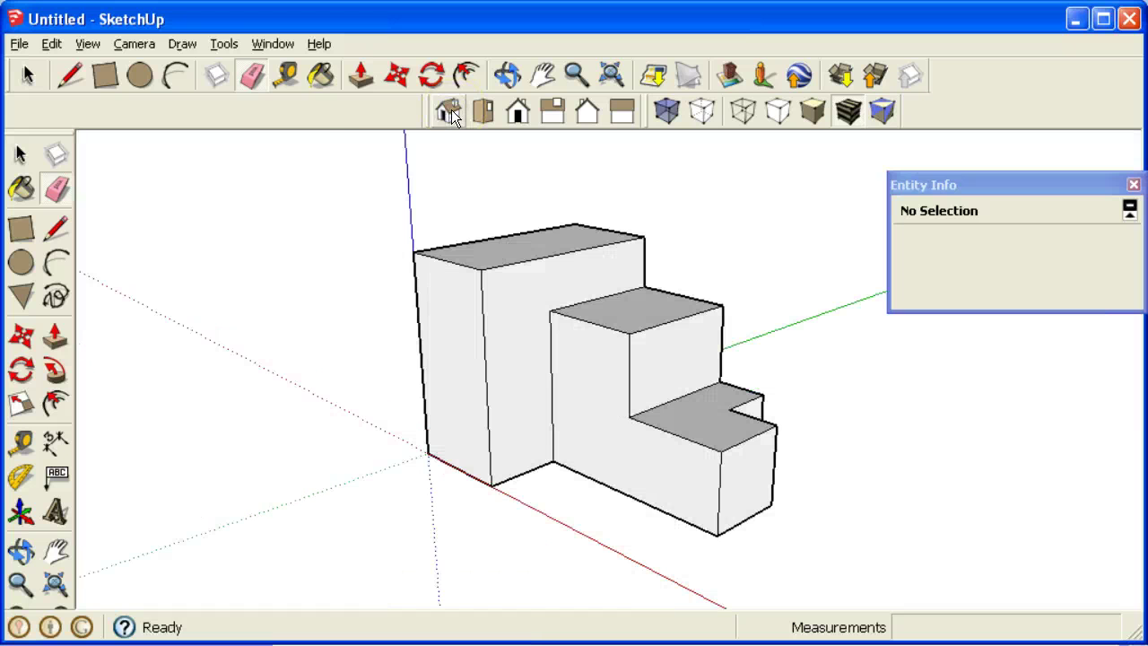
{"action": "left_click", "coordinate": [134, 43]}
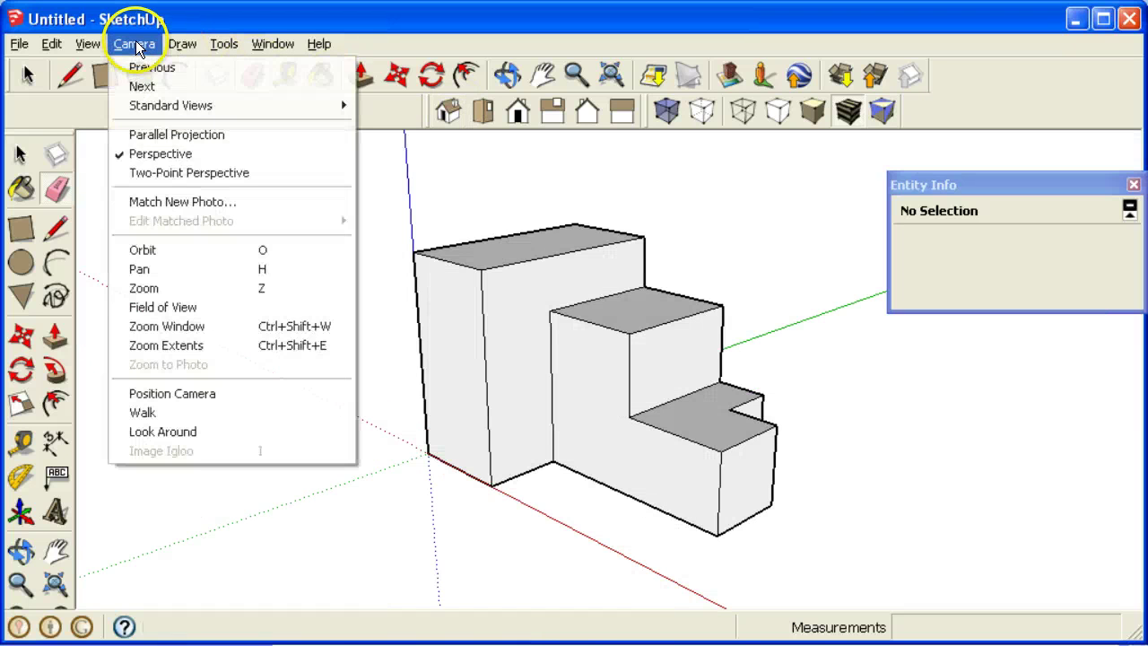
{"action": "left_click", "coordinate": [141, 156]}
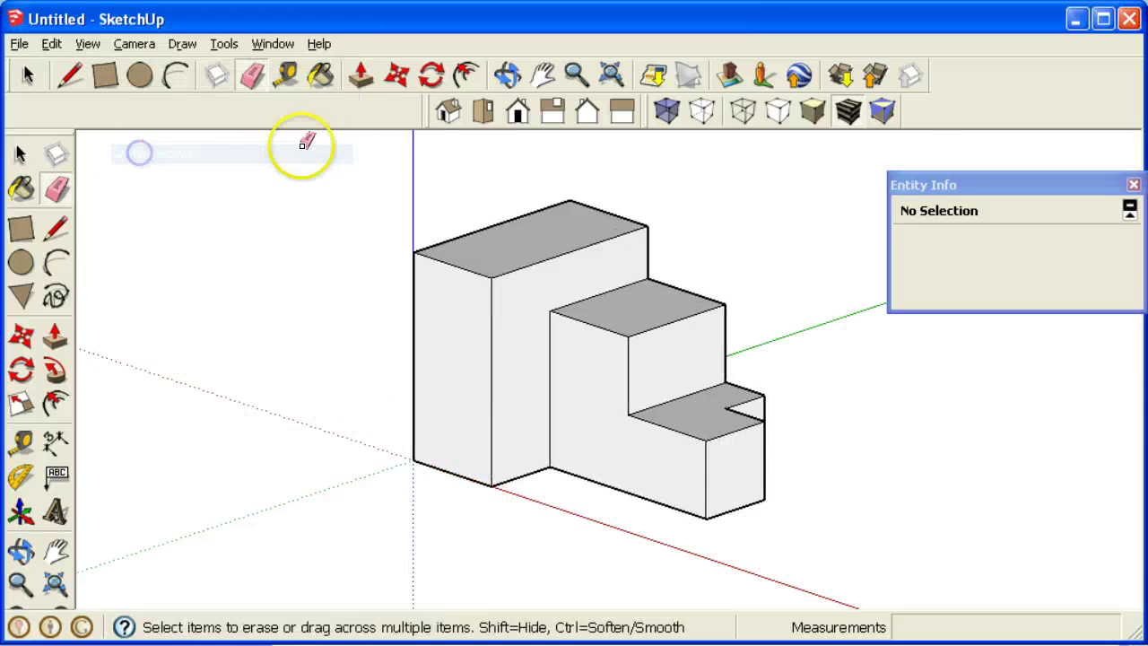
{"action": "left_click", "coordinate": [451, 109]}
{"action": "key", "text": "alt+Tab"}
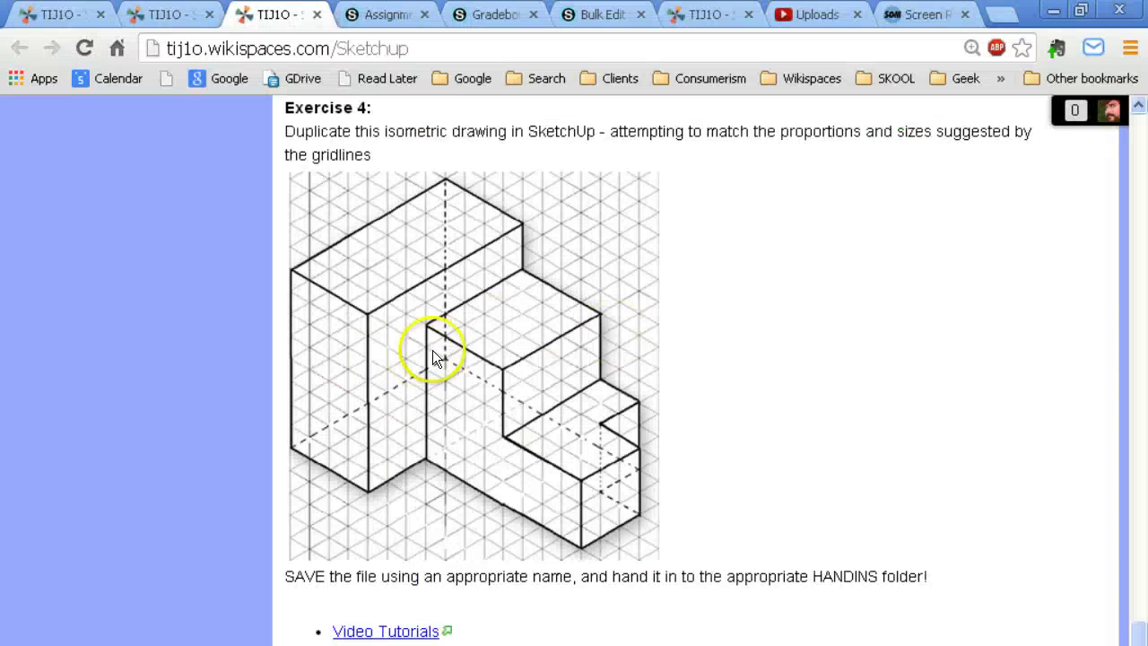
{"action": "key", "text": "alt+Tab"}
{"action": "key", "text": "alt+Tab"}
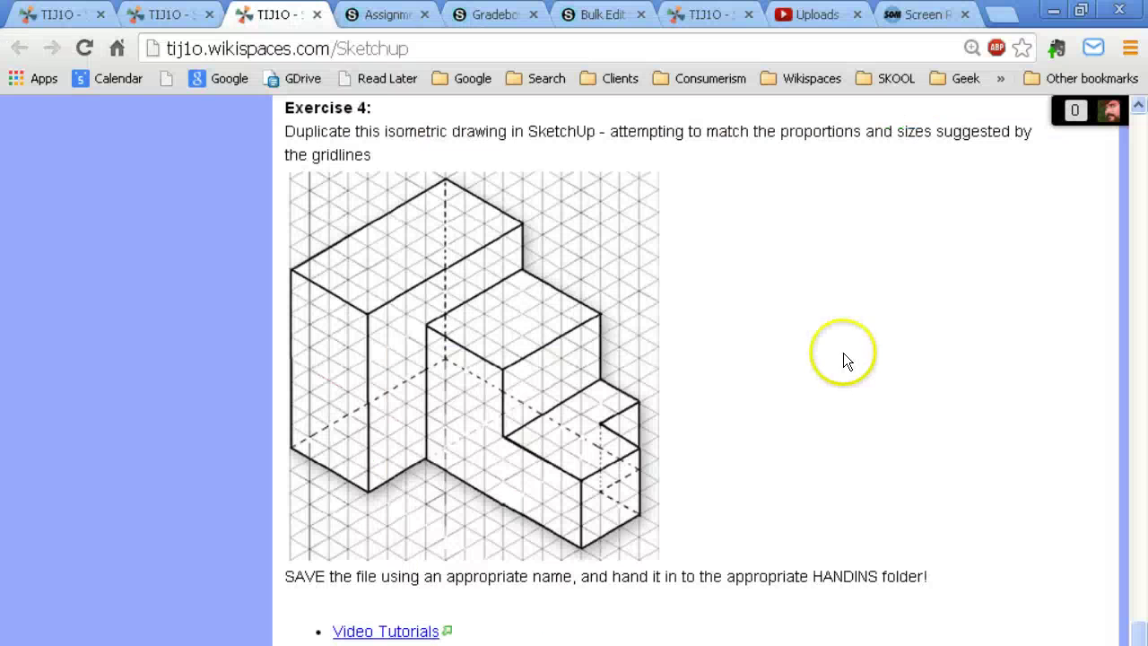
{"action": "key", "text": "alt+Tab"}
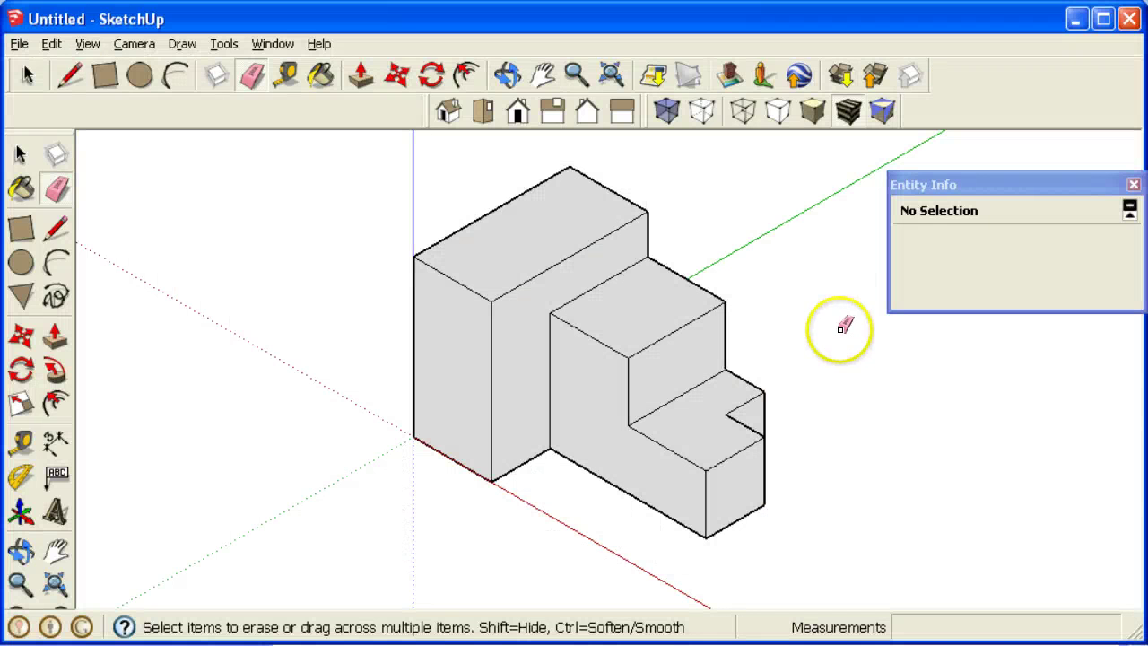